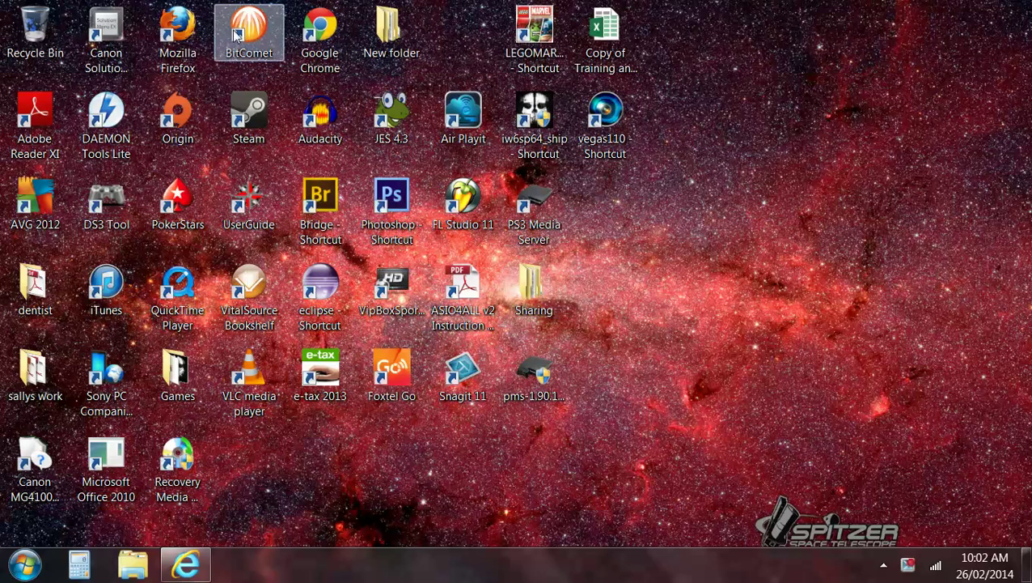
Switch to Internet Explorer, go to the Google home page and search for "bitcomet"
{"action": "left_click", "coordinate": [194, 571]}
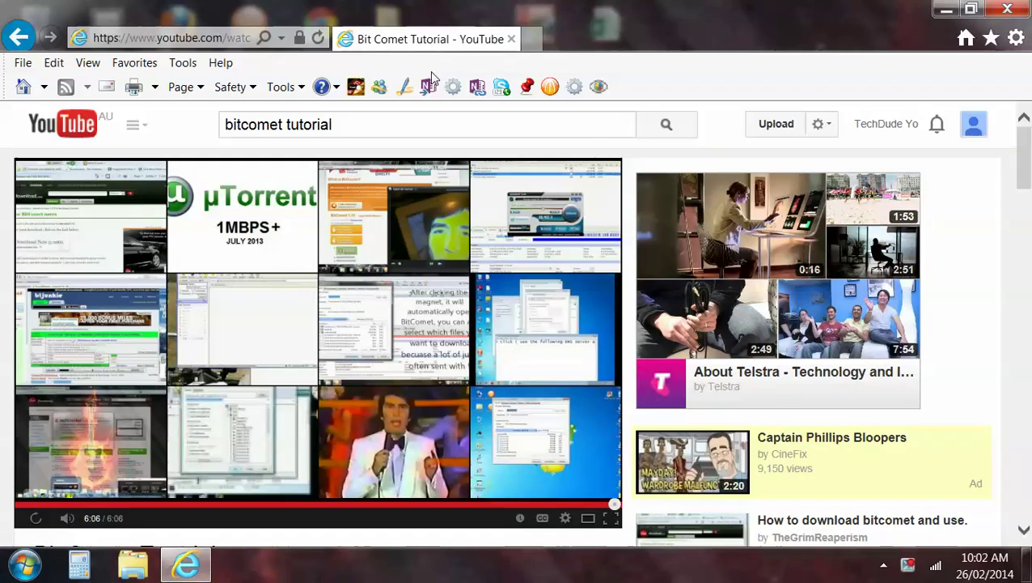
{"action": "left_click", "coordinate": [965, 36]}
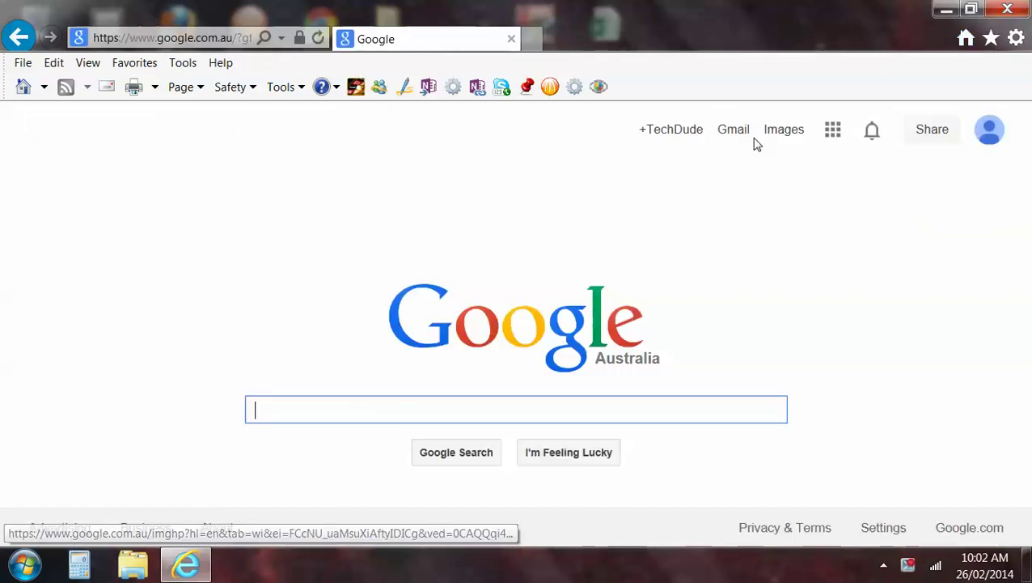
{"action": "left_click", "coordinate": [833, 129]}
{"action": "left_click", "coordinate": [611, 214]}
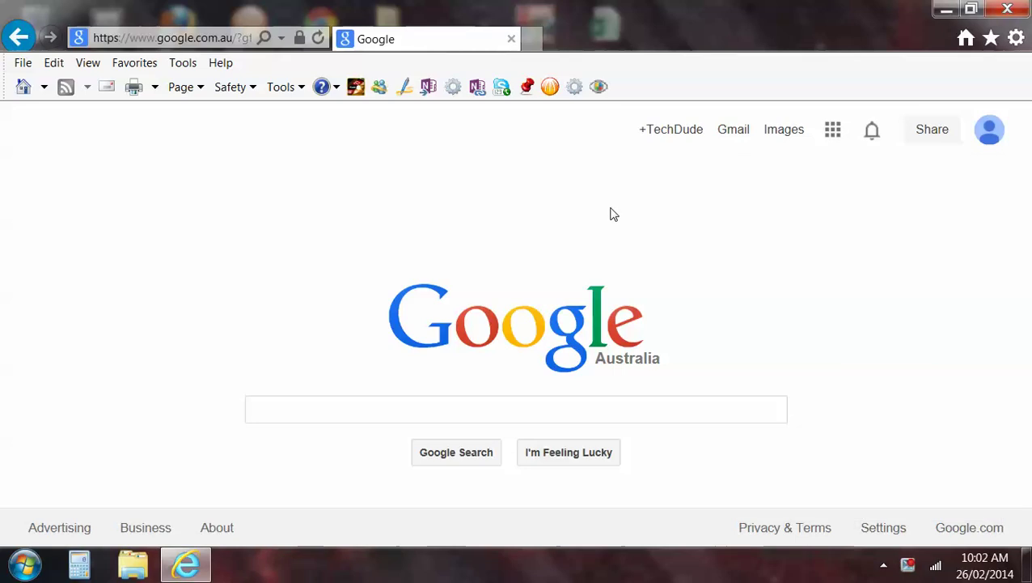
{"action": "left_click", "coordinate": [337, 403]}
{"action": "type", "text": "b"}
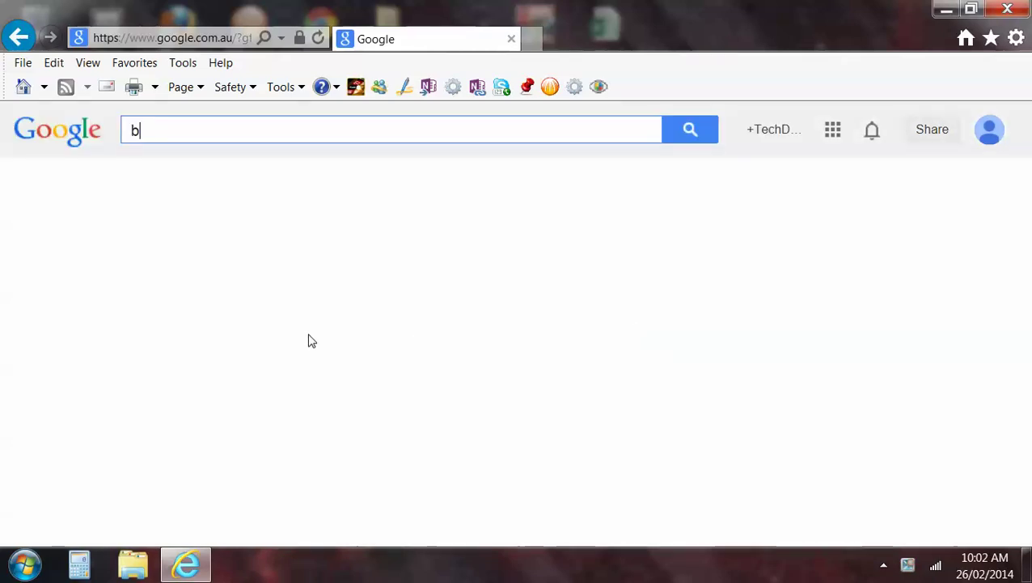
{"action": "type", "text": "itcomet"}
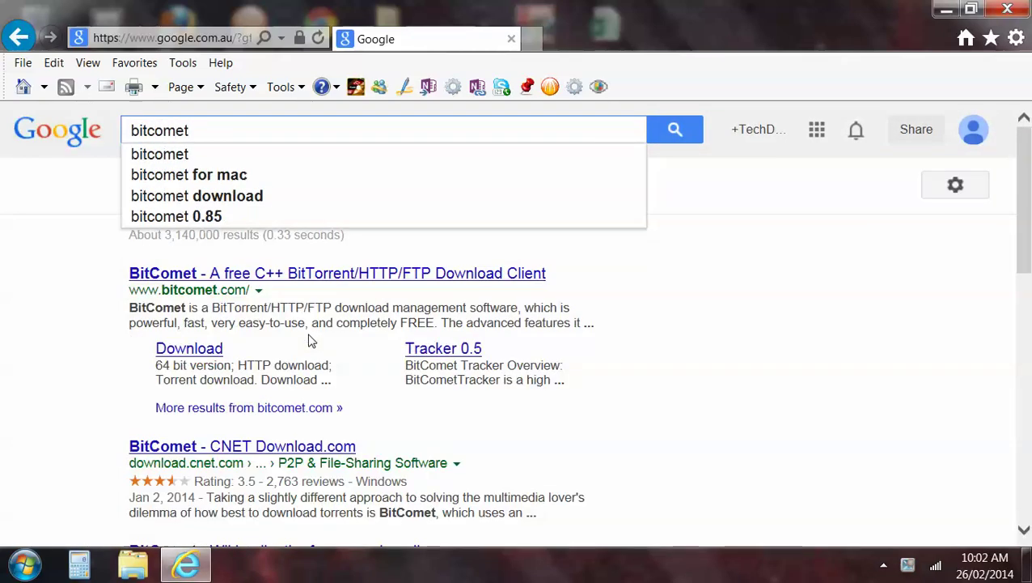
{"action": "key", "text": "Return"}
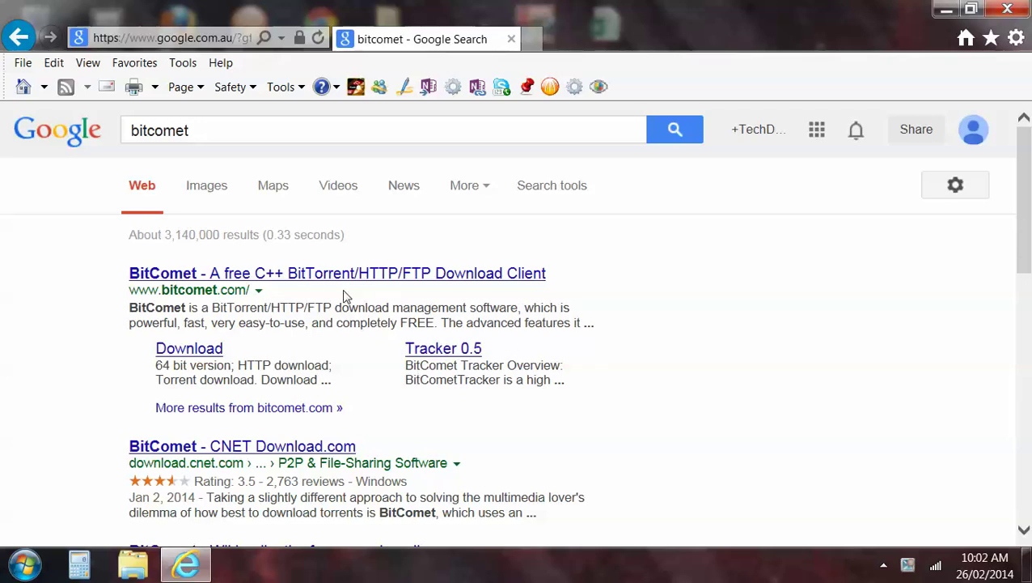
Open the Download page of bitcomet.com from the search results and look over the BitComet 1.37 setup packages and release details
{"action": "left_click", "coordinate": [209, 353]}
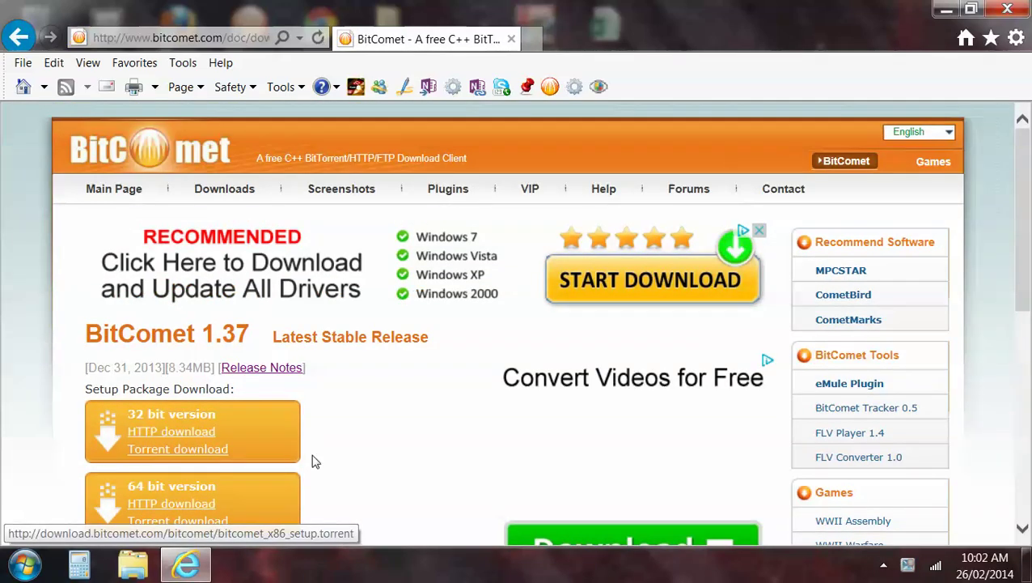
{"action": "scroll", "coordinate": [313, 461], "scroll_direction": "down", "scroll_amount": 1}
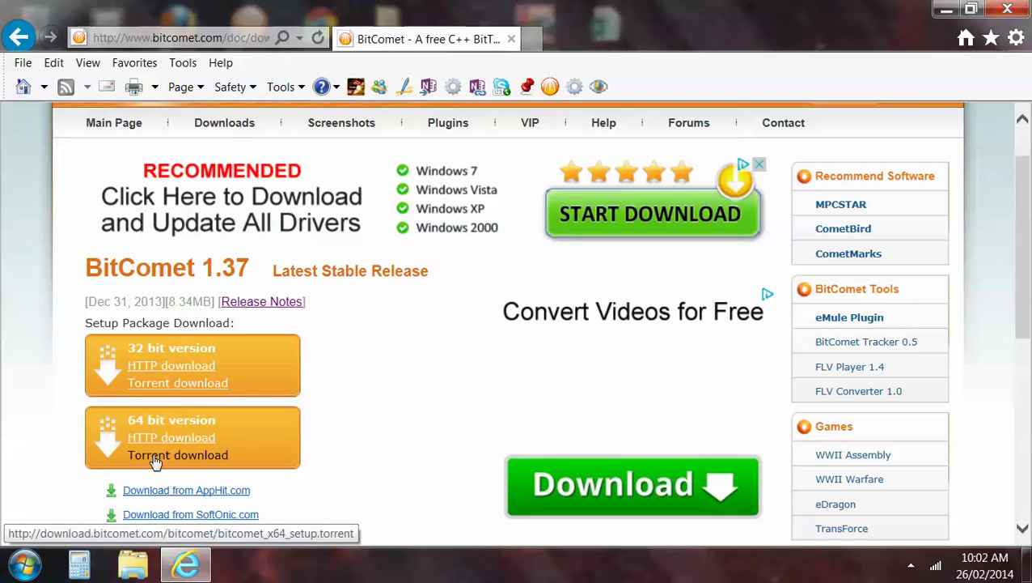
{"action": "scroll", "coordinate": [449, 364], "scroll_direction": "down", "scroll_amount": 3}
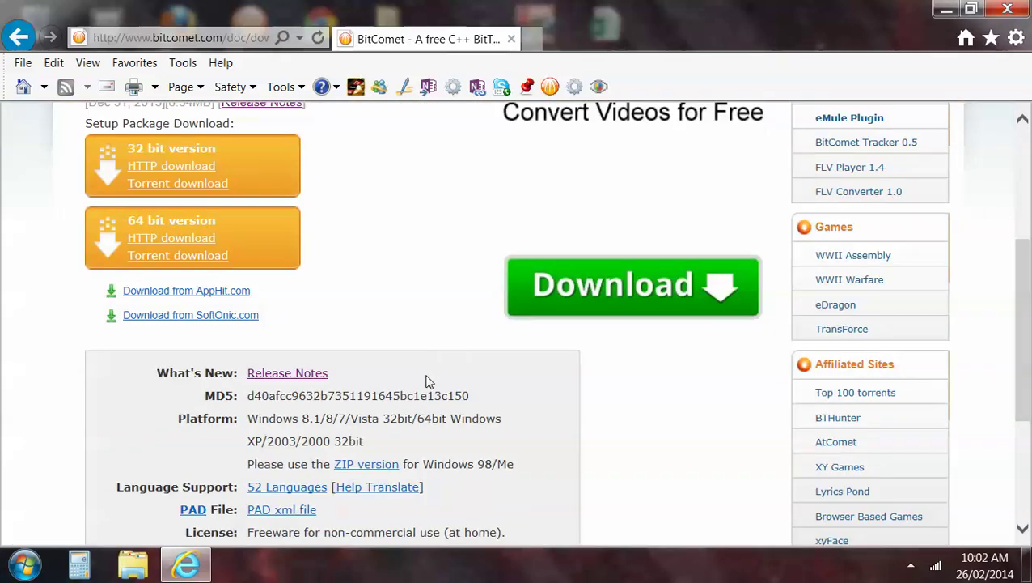
{"action": "scroll", "coordinate": [451, 365], "scroll_direction": "down", "scroll_amount": 2}
{"action": "scroll", "coordinate": [396, 422], "scroll_direction": "up", "scroll_amount": 5}
{"action": "scroll", "coordinate": [397, 423], "scroll_direction": "down", "scroll_amount": 6}
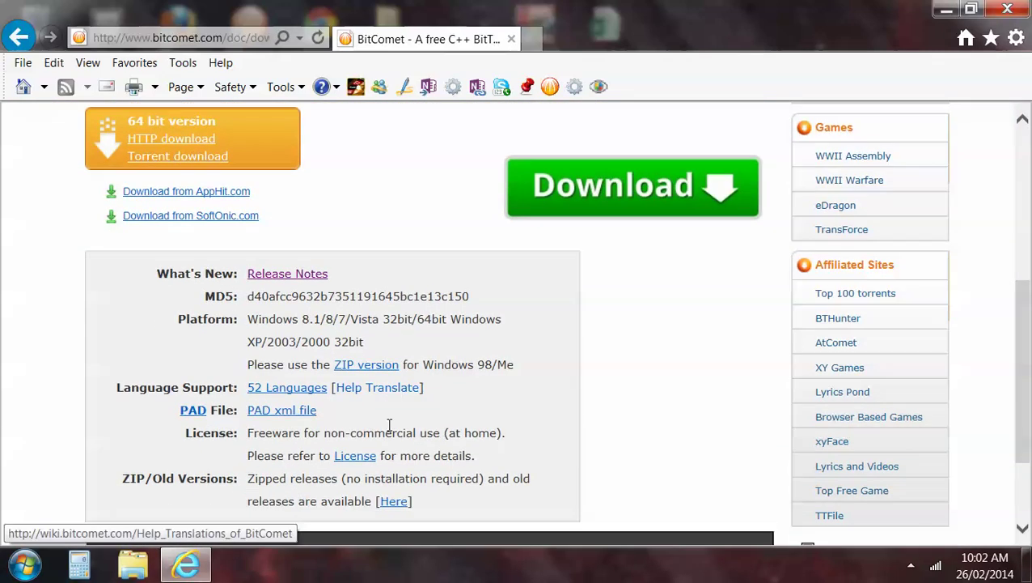
{"action": "scroll", "coordinate": [369, 433], "scroll_direction": "up", "scroll_amount": 8}
{"action": "scroll", "coordinate": [236, 409], "scroll_direction": "down", "scroll_amount": 3}
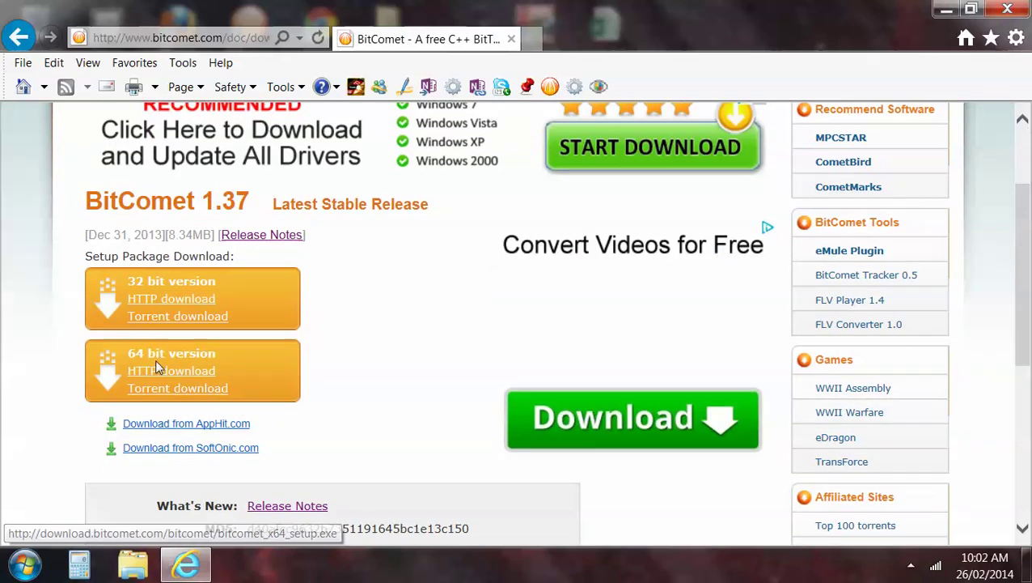
{"action": "scroll", "coordinate": [147, 368], "scroll_direction": "up", "scroll_amount": 3}
Check in the computer's system properties whether the operating system is 32-bit or 64-bit, then close the window
{"action": "left_click", "coordinate": [945, 8]}
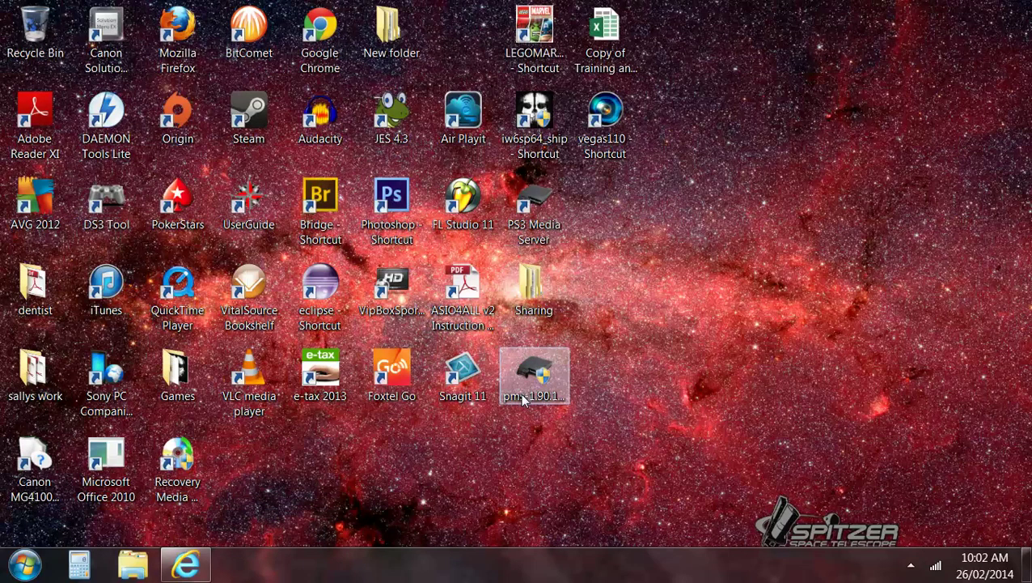
{"action": "right_click", "coordinate": [386, 473]}
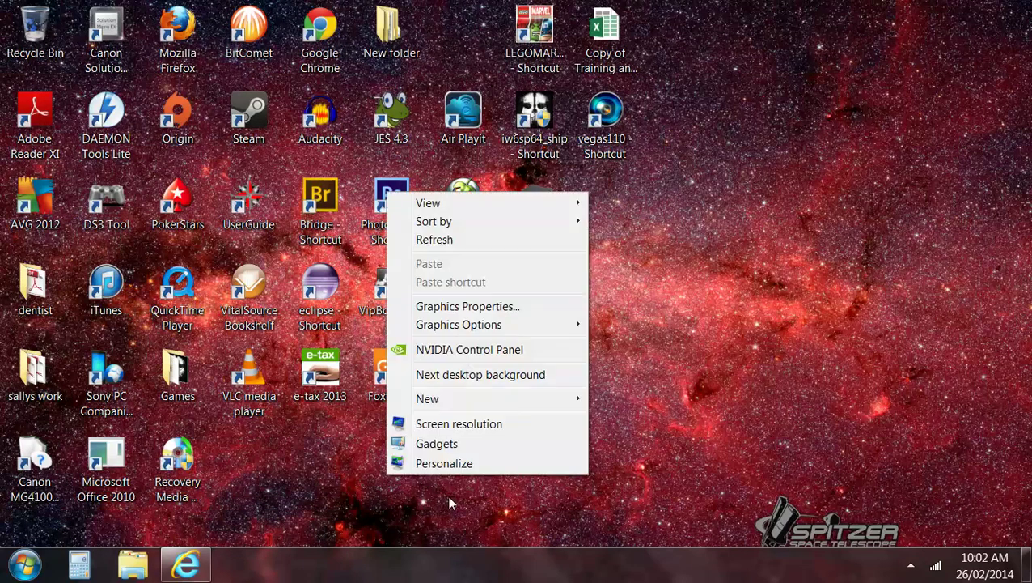
{"action": "left_click", "coordinate": [724, 397]}
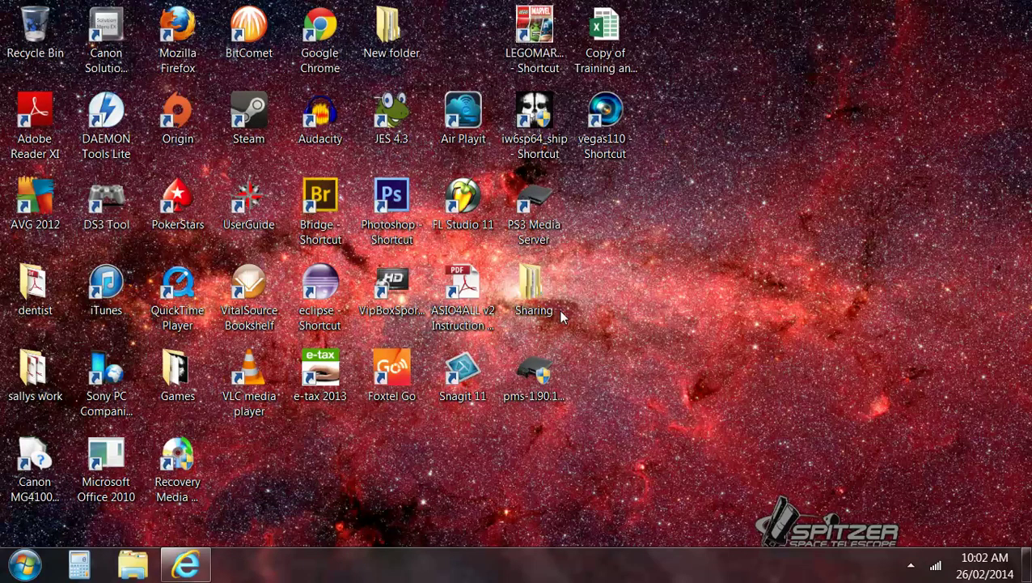
{"action": "left_click", "coordinate": [24, 564]}
{"action": "right_click", "coordinate": [286, 284]}
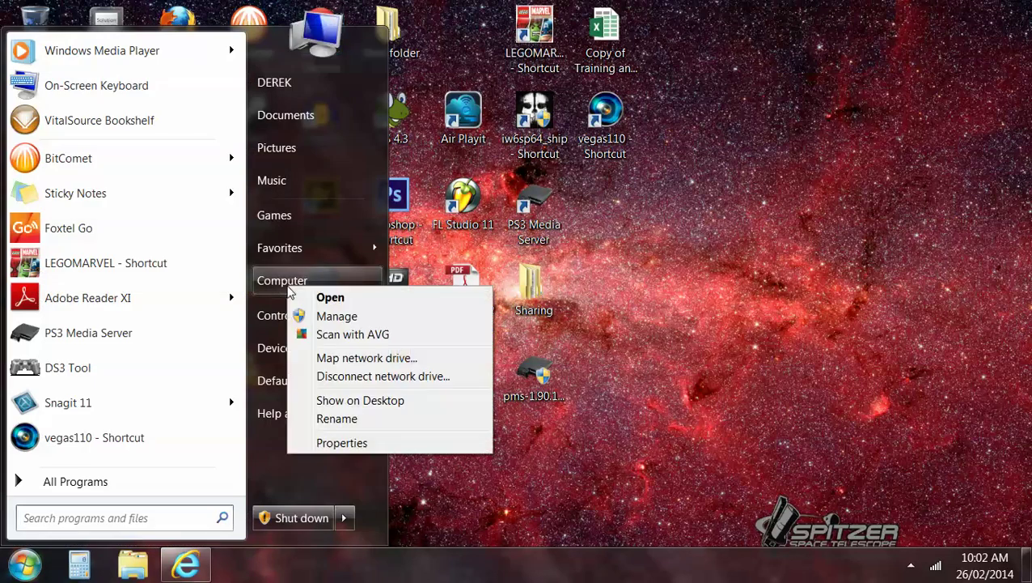
{"action": "left_click", "coordinate": [344, 443]}
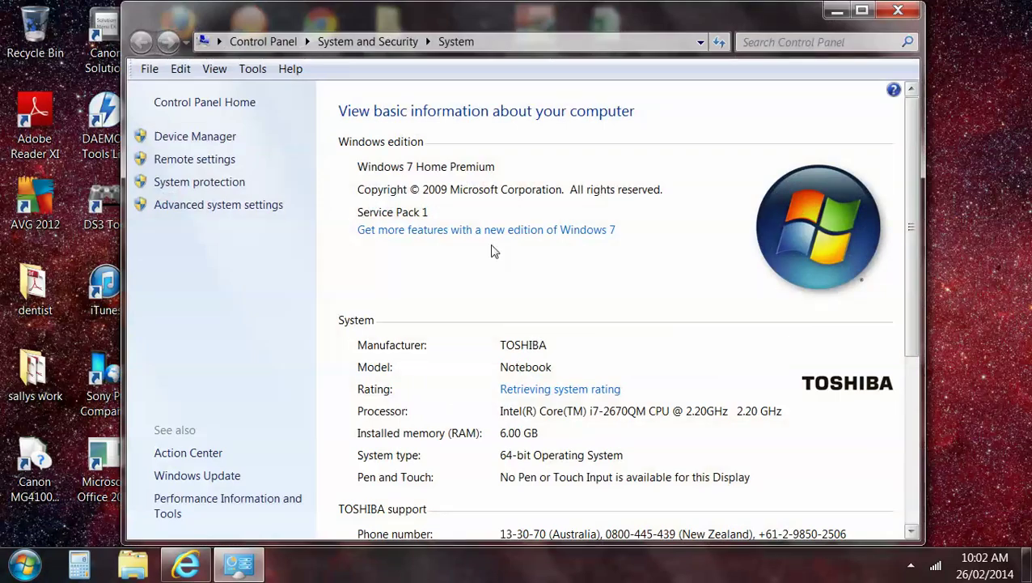
{"action": "scroll", "coordinate": [611, 350], "scroll_direction": "down", "scroll_amount": 1}
{"action": "scroll", "coordinate": [611, 350], "scroll_direction": "down", "scroll_amount": 1}
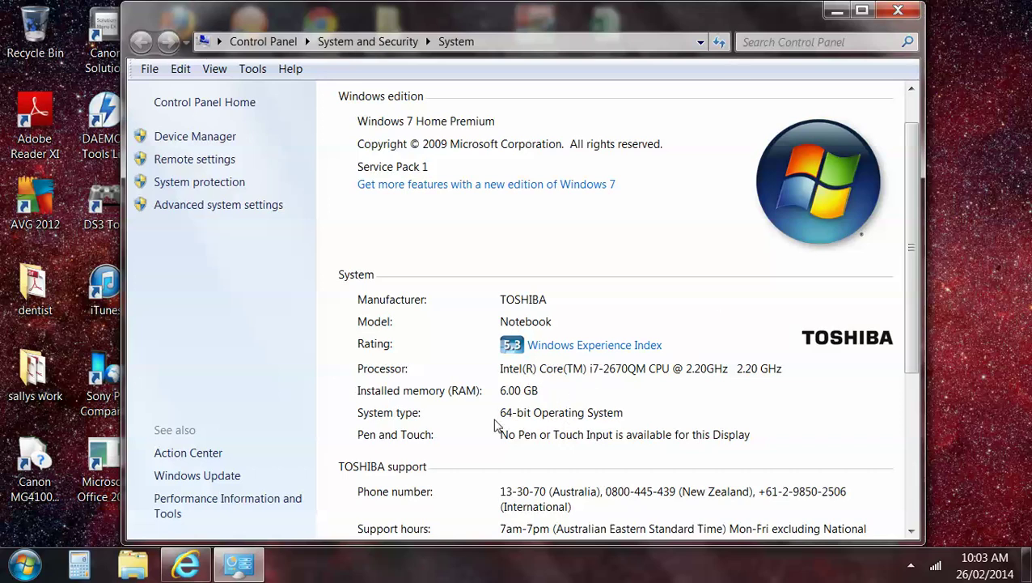
{"action": "left_click", "coordinate": [898, 10]}
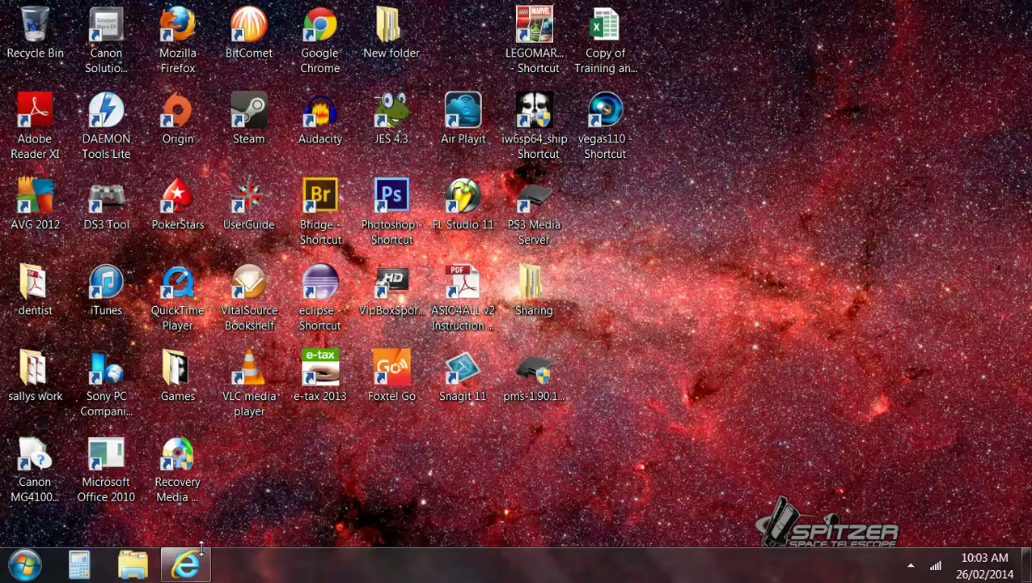
Return to Internet Explorer, request the HTTP download of BitComet's 64 bit version and allow the site's pop-up once
{"action": "left_click", "coordinate": [188, 564]}
{"action": "scroll", "coordinate": [377, 400], "scroll_direction": "down", "scroll_amount": 1}
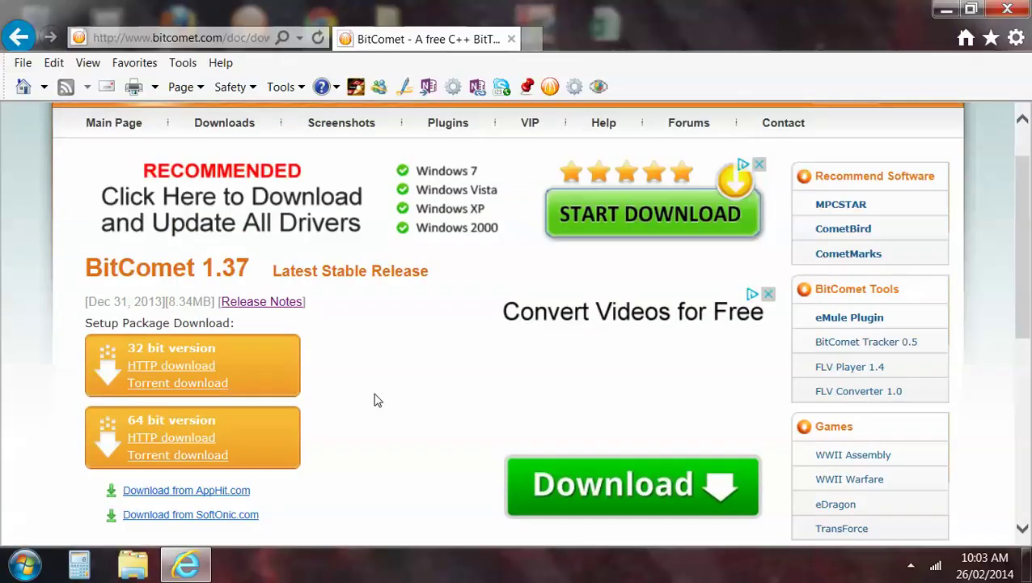
{"action": "scroll", "coordinate": [376, 399], "scroll_direction": "down", "scroll_amount": 1}
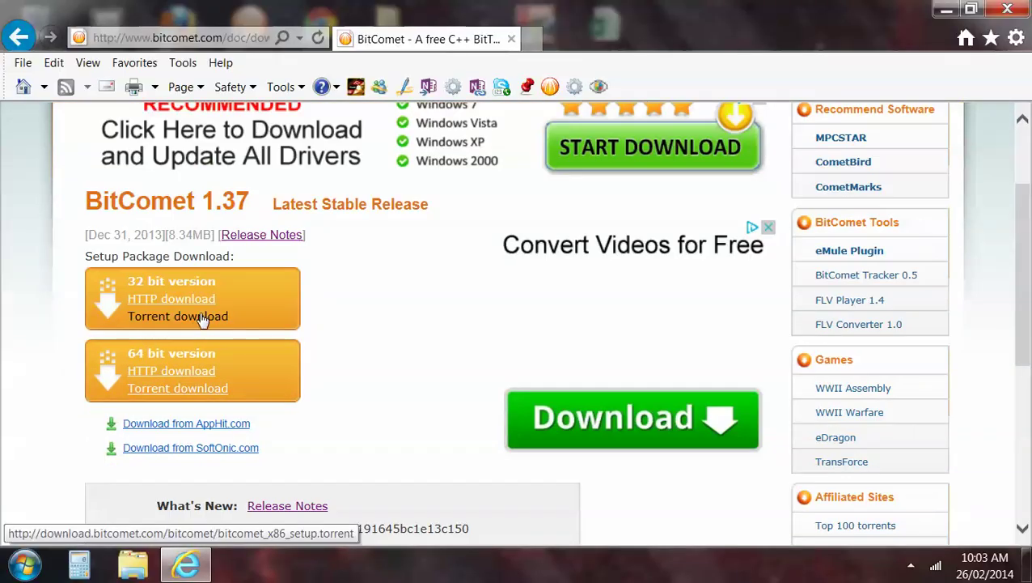
{"action": "scroll", "coordinate": [396, 367], "scroll_direction": "up", "scroll_amount": 1}
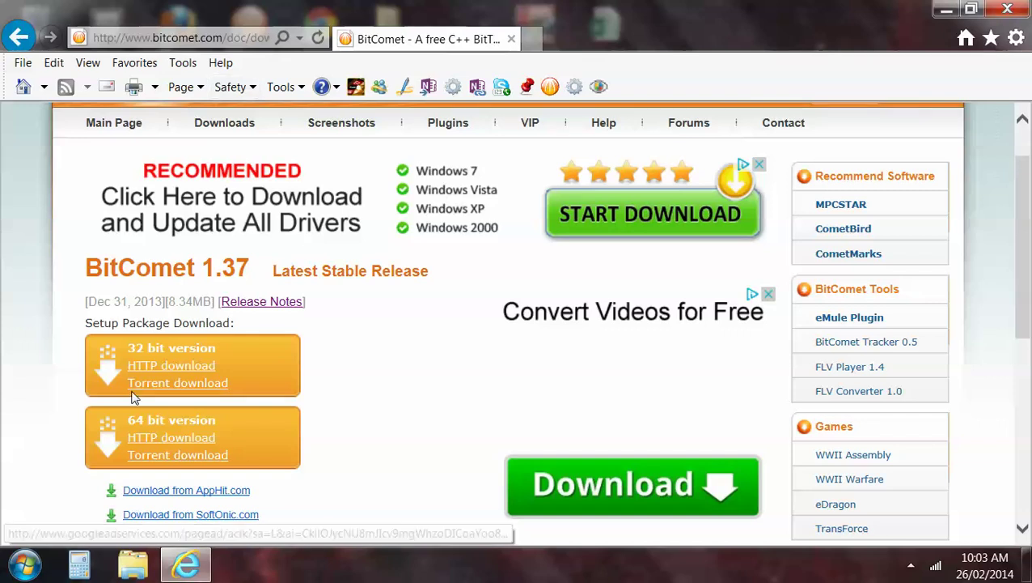
{"action": "left_click", "coordinate": [185, 438]}
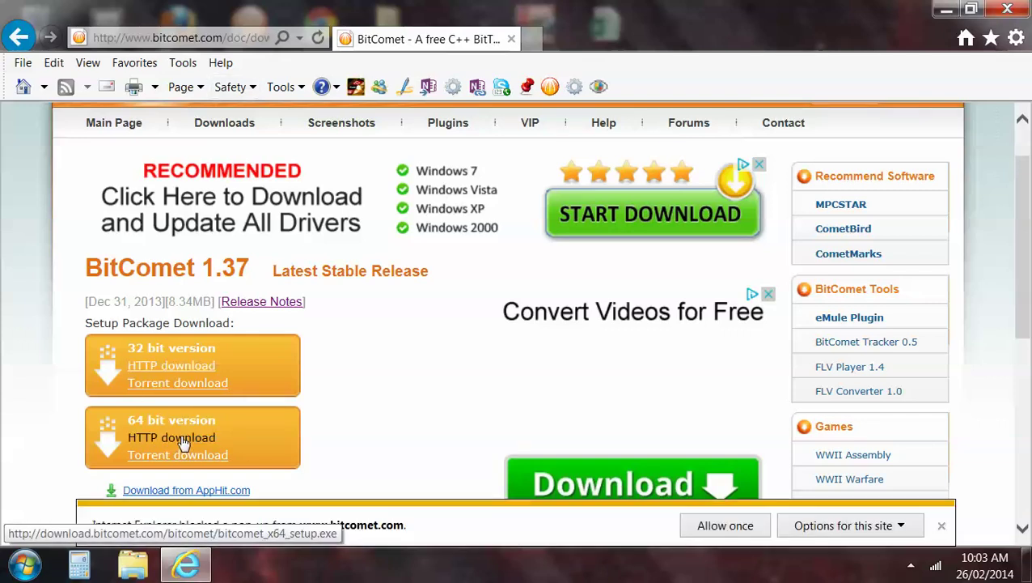
{"action": "left_click", "coordinate": [725, 526]}
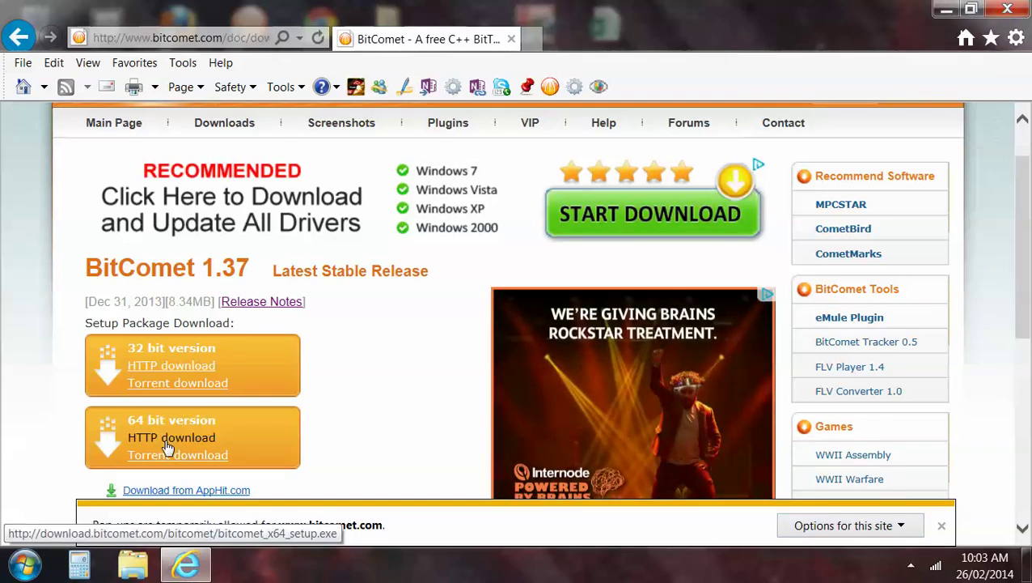
{"action": "left_click", "coordinate": [167, 443]}
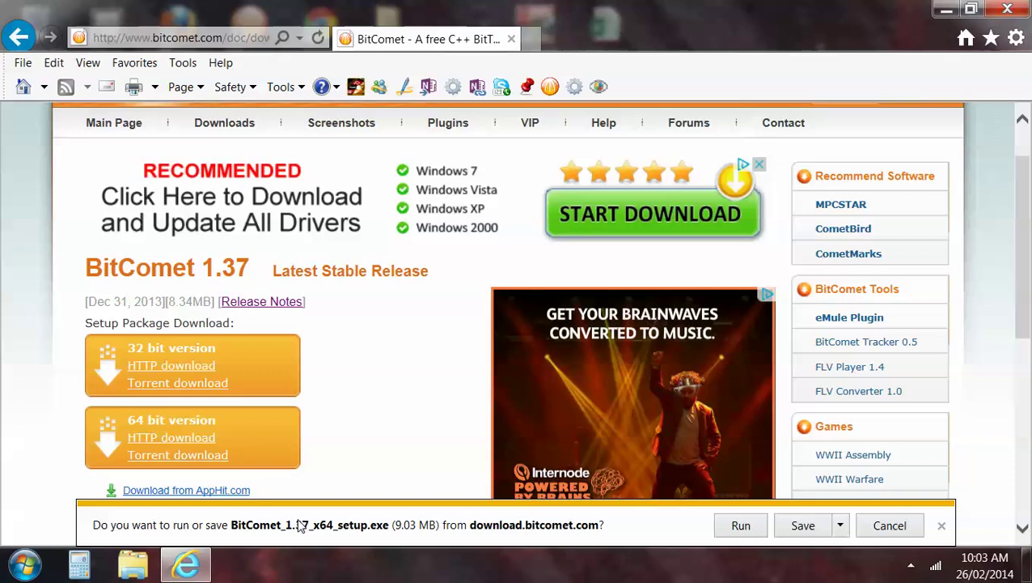
{"action": "left_click", "coordinate": [840, 525]}
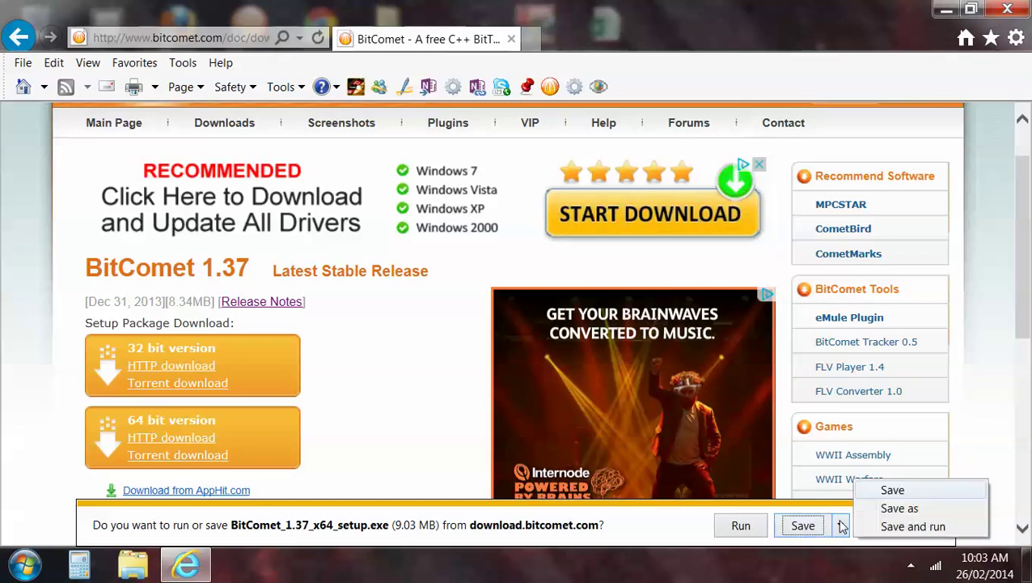
{"action": "left_click", "coordinate": [805, 527]}
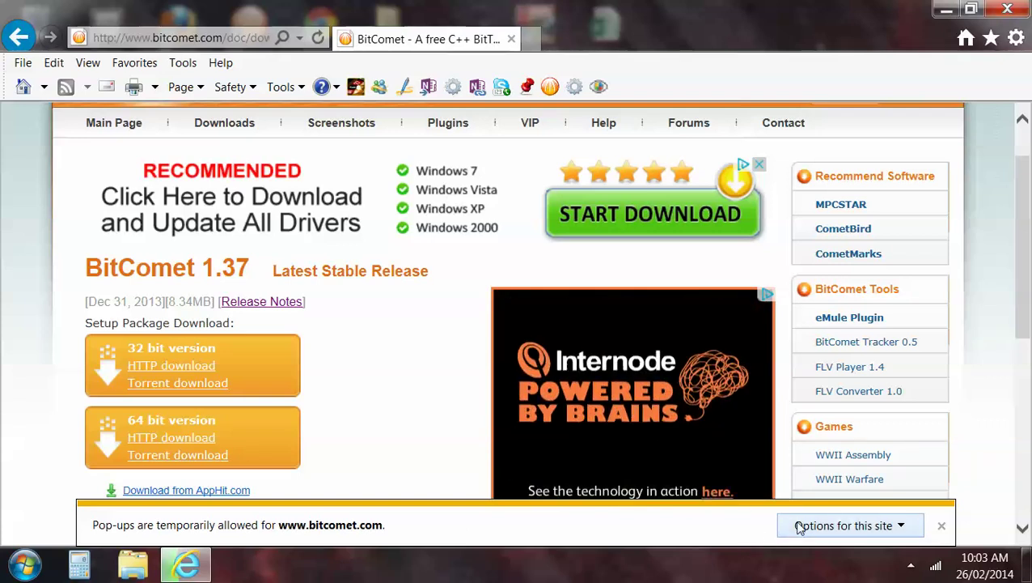
{"action": "left_click", "coordinate": [903, 526]}
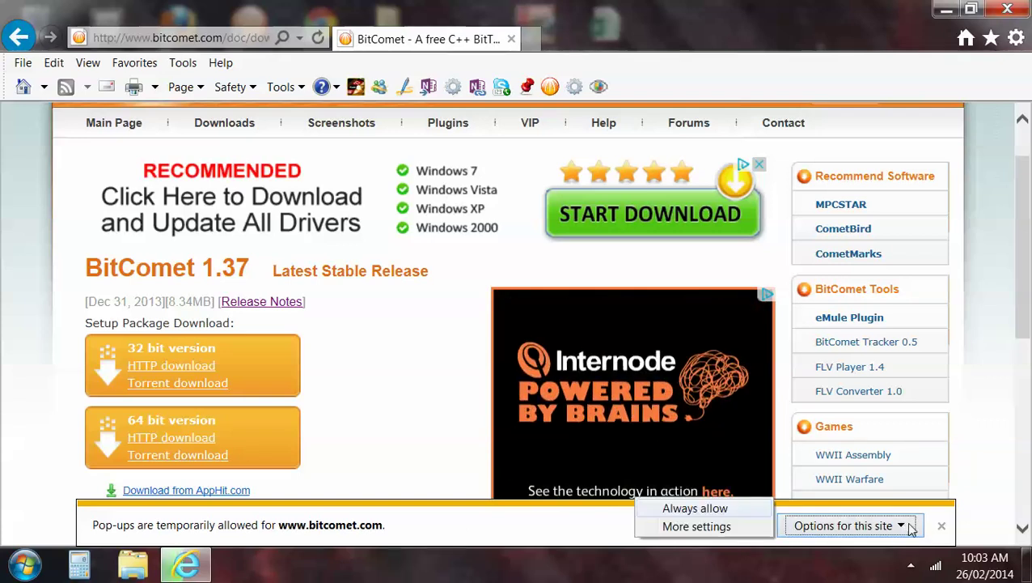
{"action": "left_click", "coordinate": [728, 508]}
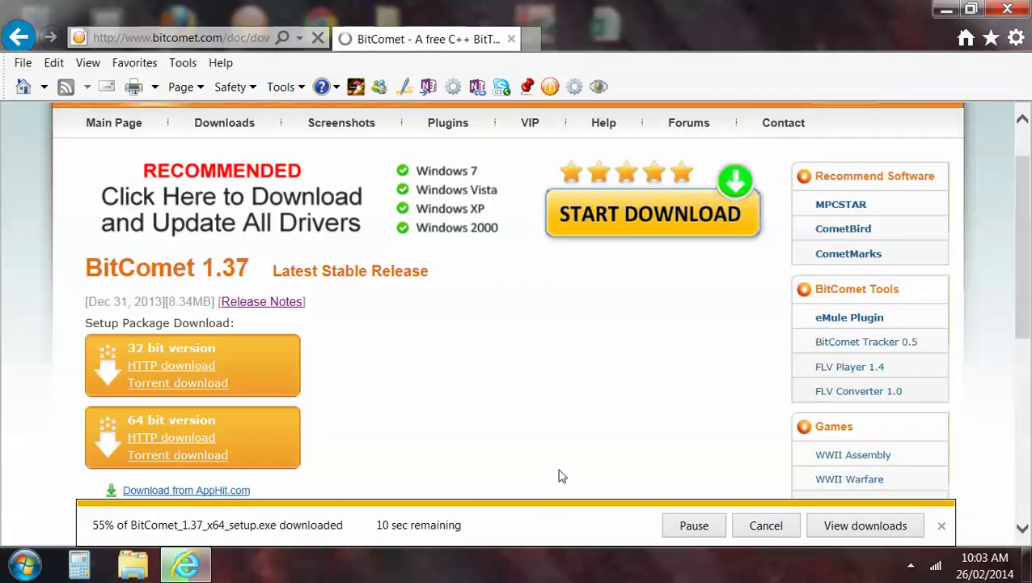
View the browser's list of downloads, then close the list and Internet Explorer
{"action": "left_click", "coordinate": [830, 532]}
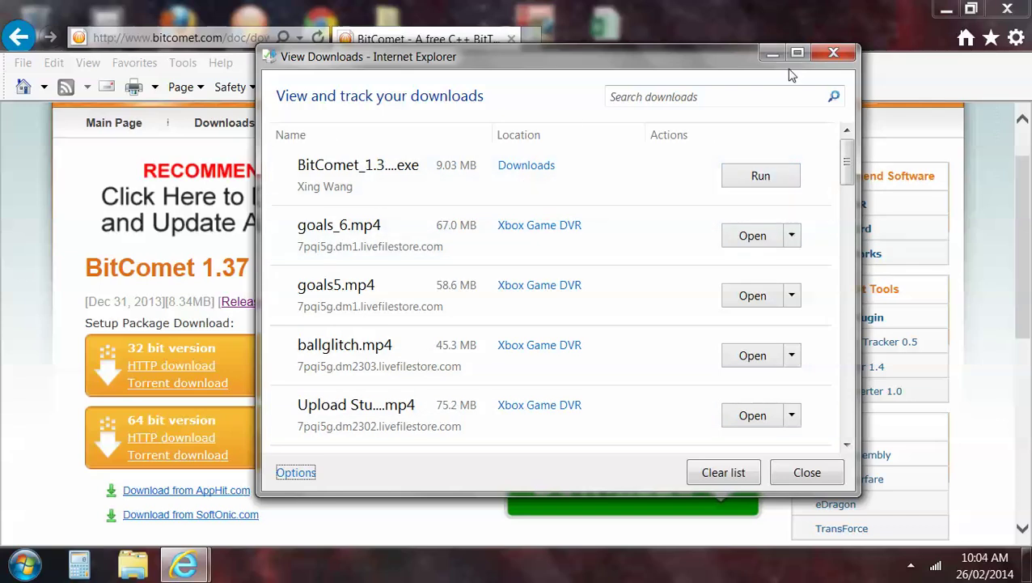
{"action": "left_click", "coordinate": [831, 53]}
{"action": "left_click", "coordinate": [1008, 10]}
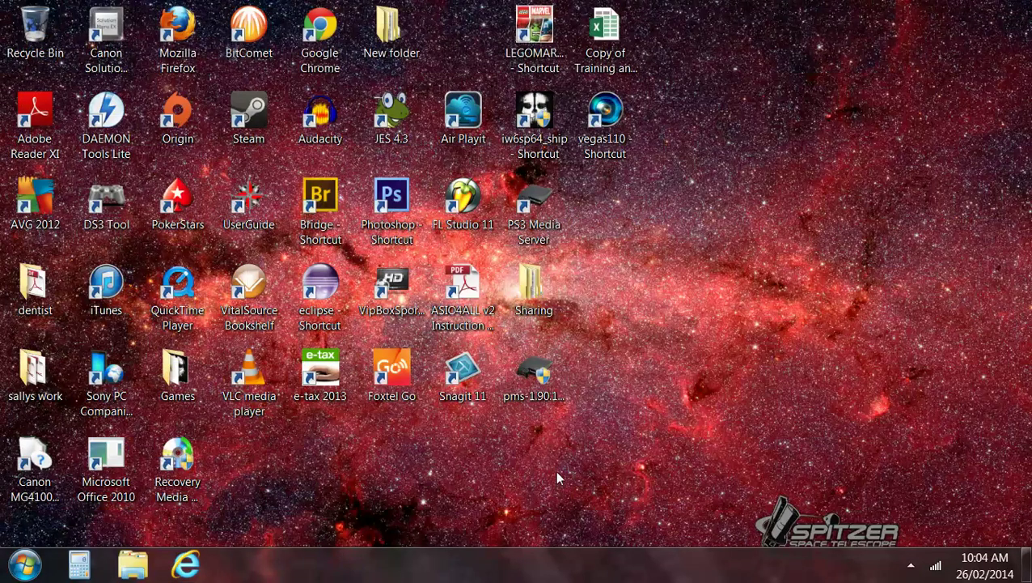
Launch BitComet from its desktop shortcut and look over the channels list
{"action": "left_click", "coordinate": [246, 25]}
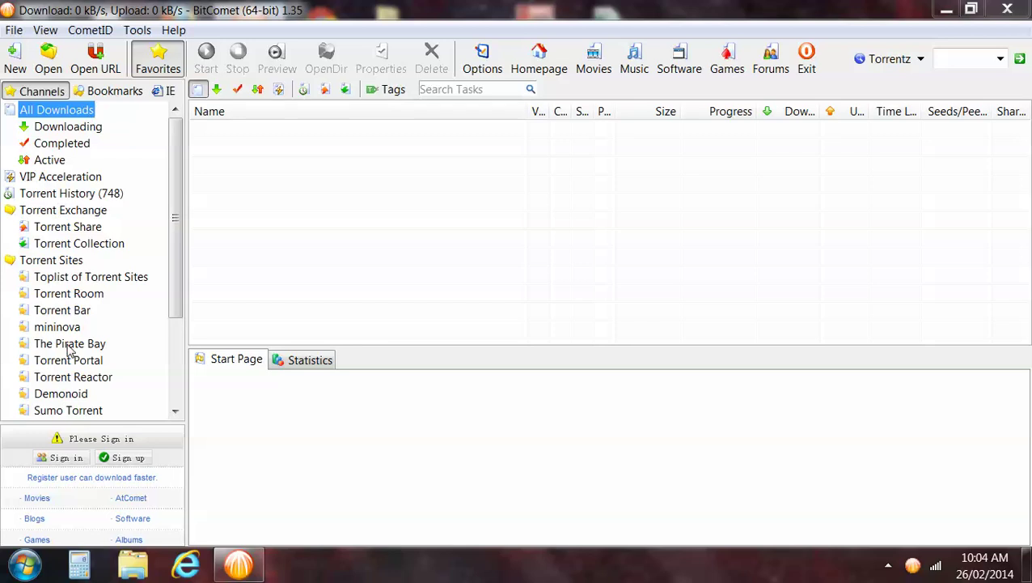
{"action": "left_click_drag", "start_coordinate": [172, 271], "coordinate": [181, 304]}
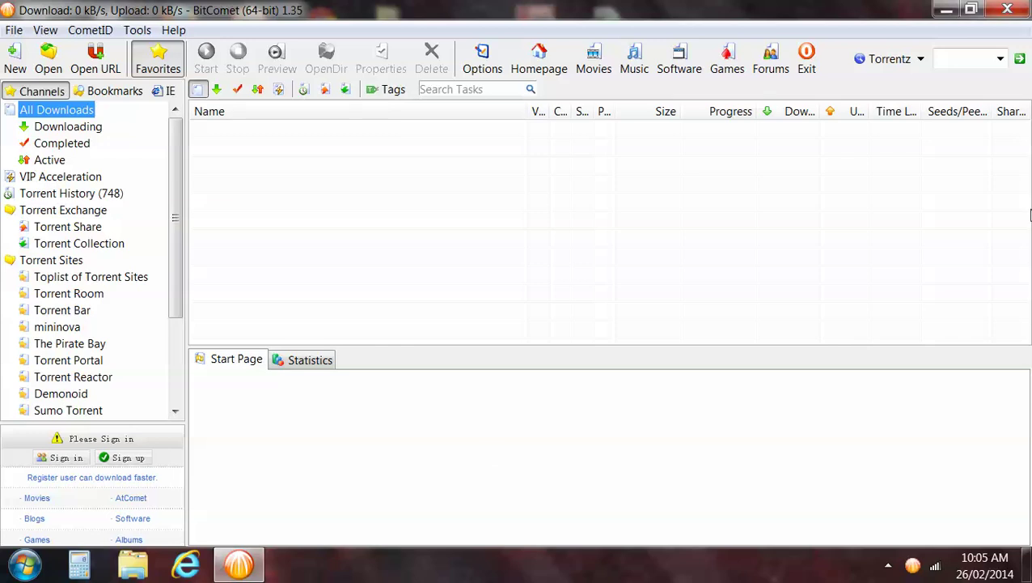
Narrow the Seeds/Peers and Name columns of the task list and widen the Share Ratio column
{"action": "left_click_drag", "start_coordinate": [974, 114], "coordinate": [953, 116]}
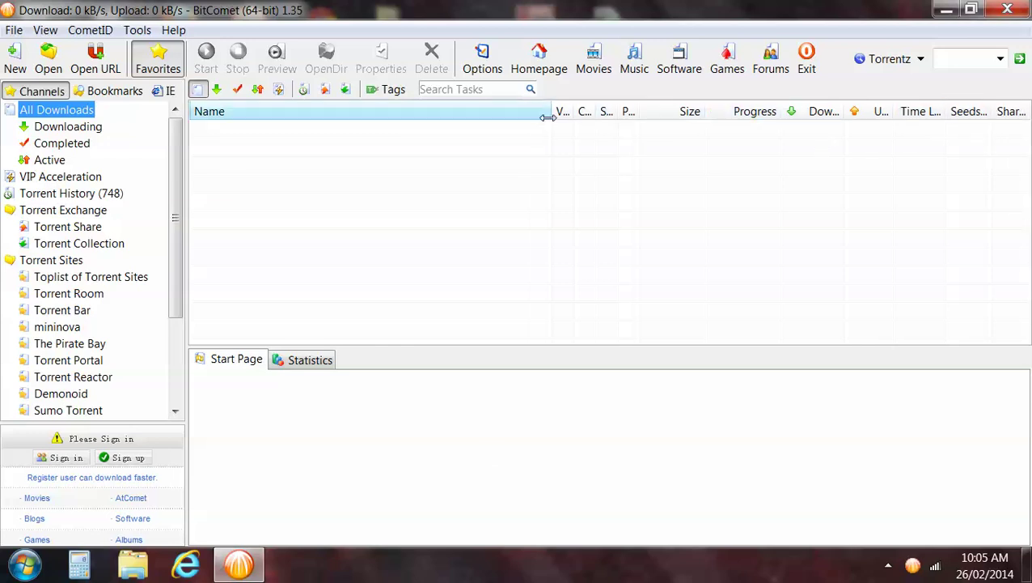
{"action": "left_click_drag", "start_coordinate": [553, 111], "coordinate": [470, 112]}
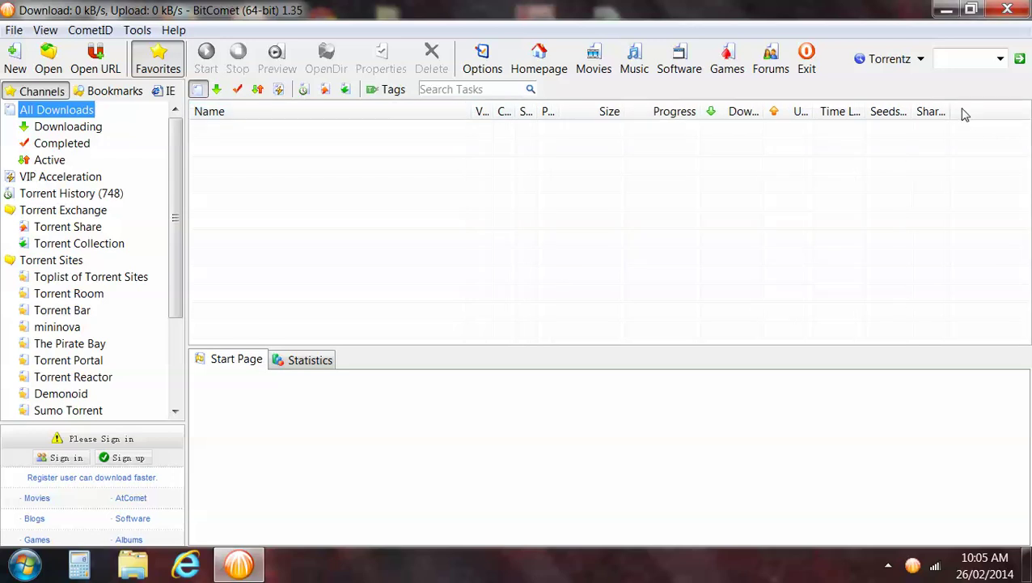
{"action": "left_click_drag", "start_coordinate": [989, 110], "coordinate": [1026, 111]}
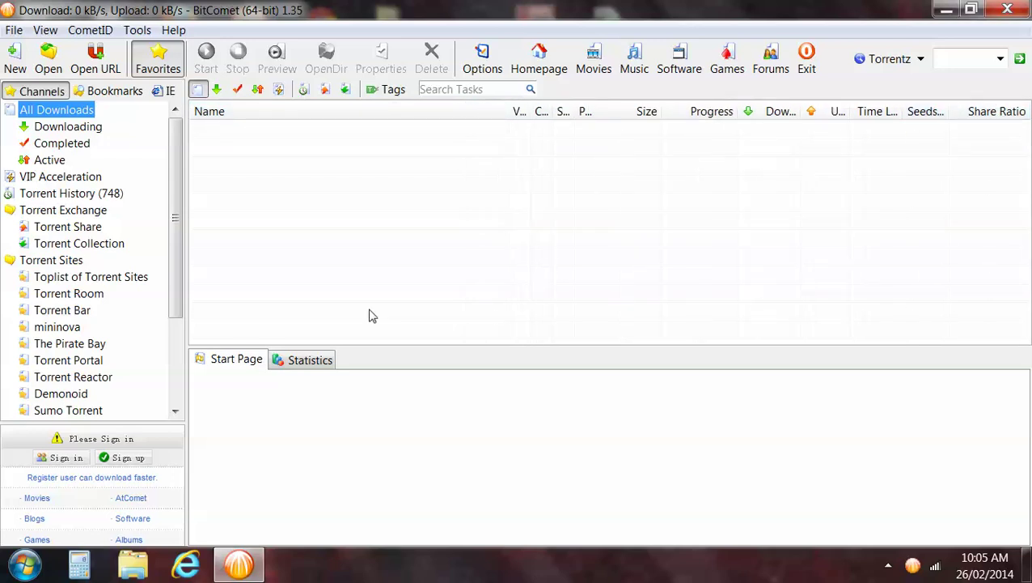
Try to open The Pirate Bay from the Torrent Sites channels in a new window, and close that window
{"action": "left_click", "coordinate": [81, 348]}
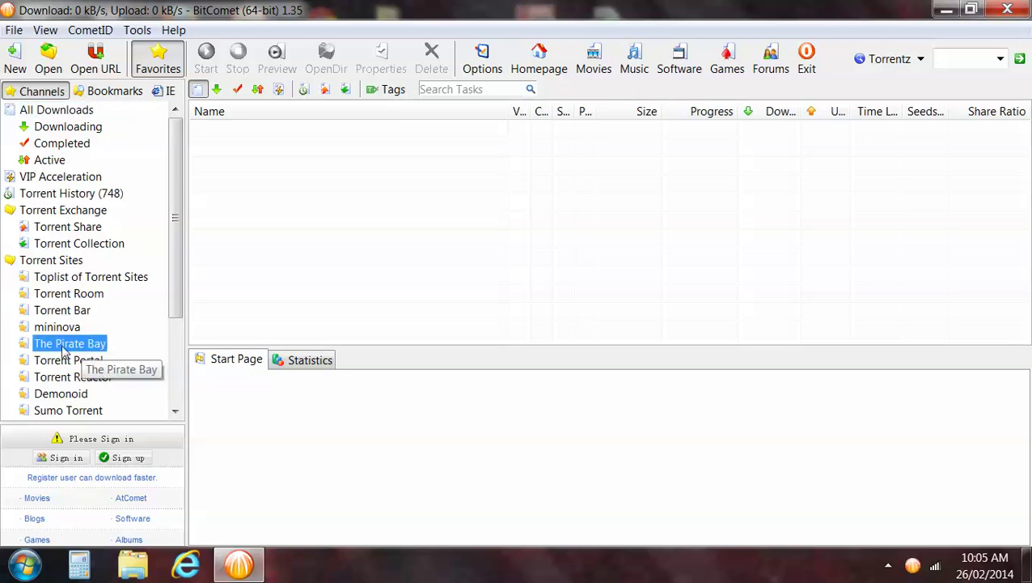
{"action": "right_click", "coordinate": [65, 352]}
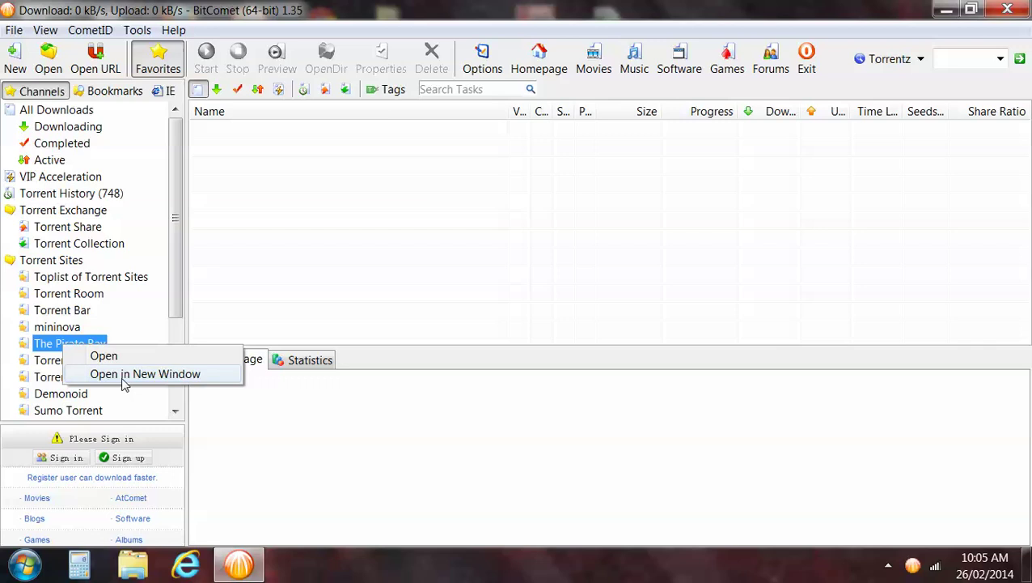
{"action": "left_click", "coordinate": [123, 376]}
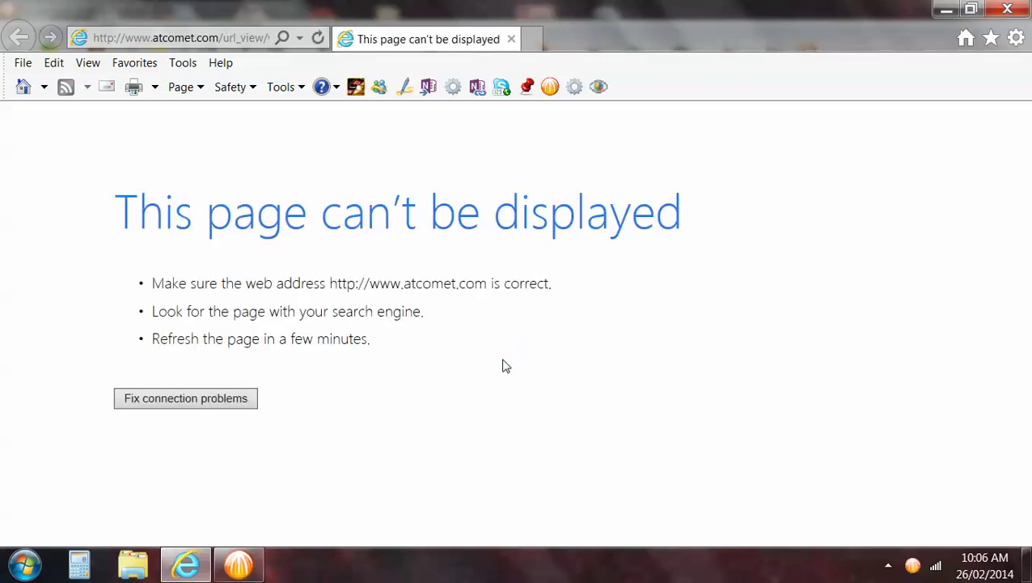
{"action": "left_click", "coordinate": [1008, 10]}
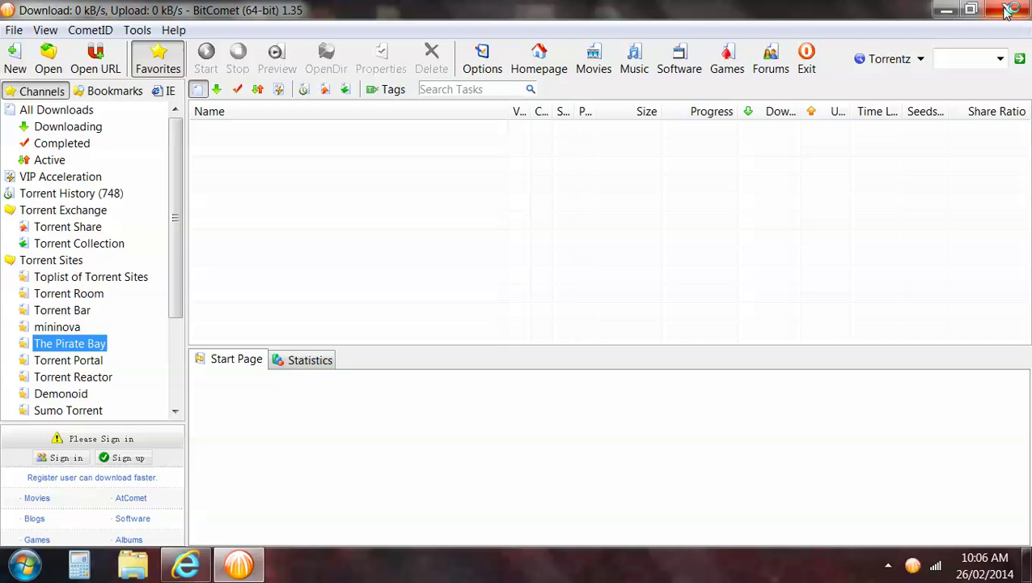
Minimize BitComet, switch to Internet Explorer and open The Pirate Bay from the saved favorites
{"action": "left_click", "coordinate": [947, 8]}
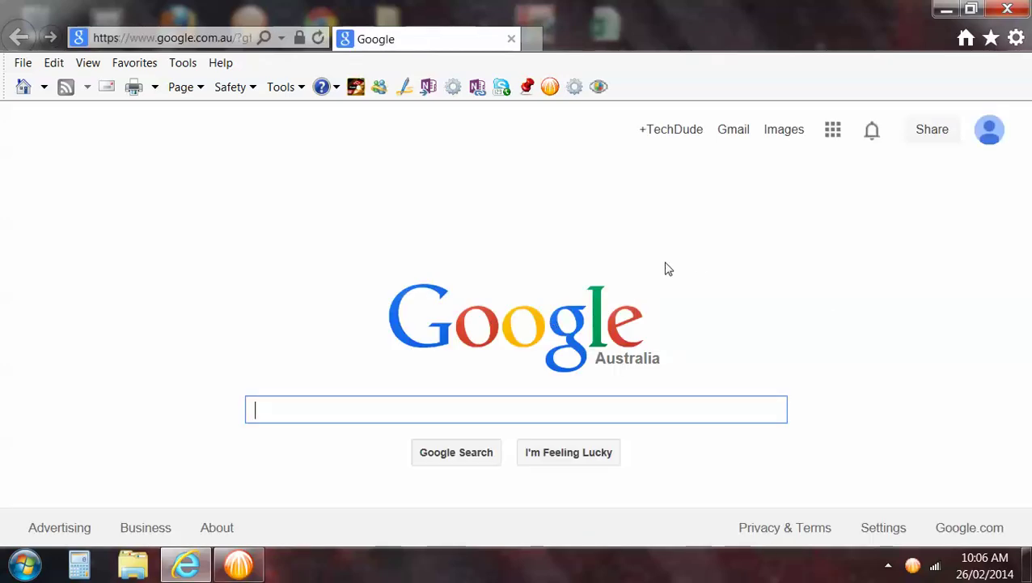
{"action": "left_click", "coordinate": [990, 39]}
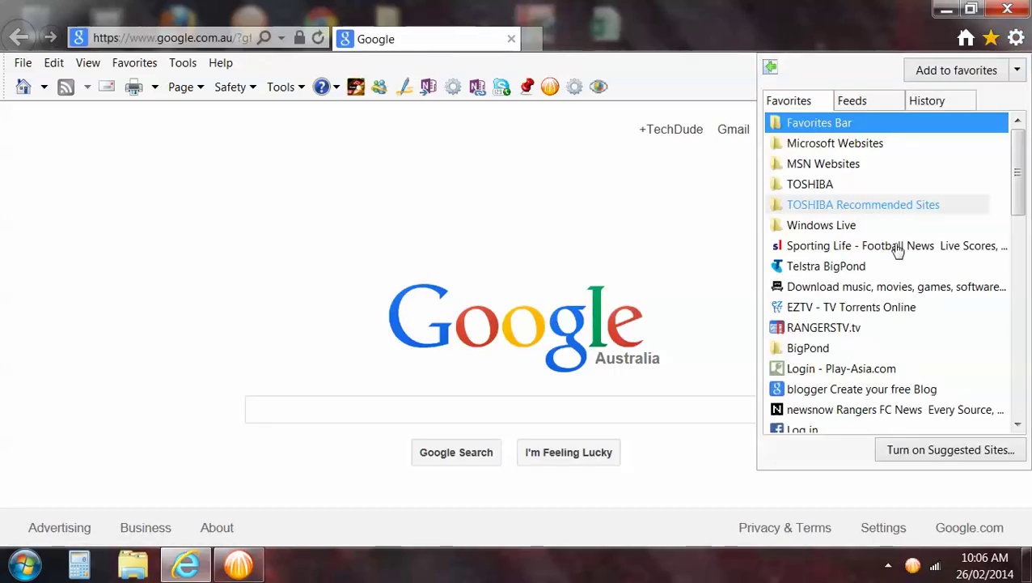
{"action": "left_click", "coordinate": [828, 290]}
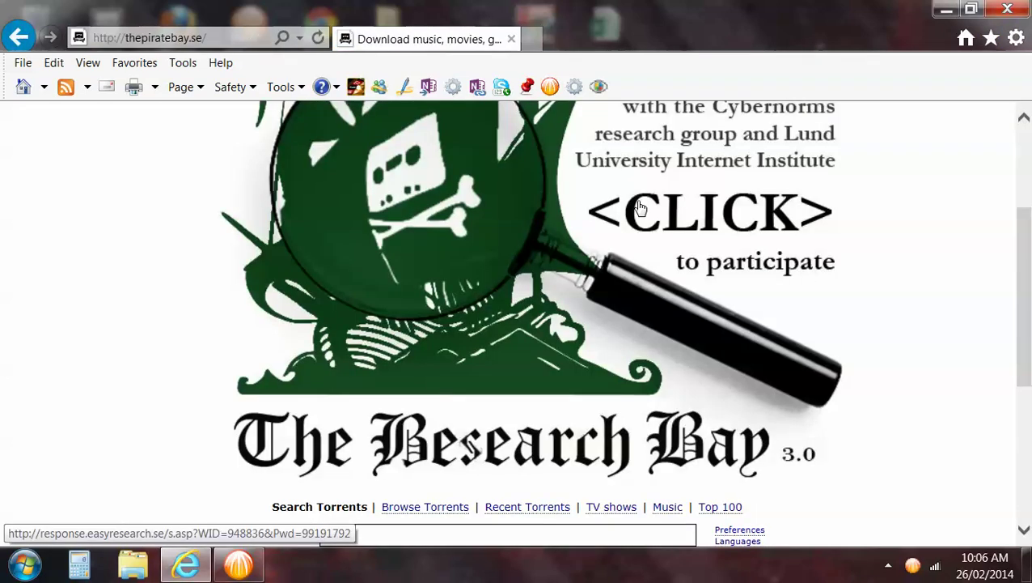
Set the zoom of The Pirate Bay's home page to 100%
{"action": "scroll", "coordinate": [639, 207], "scroll_direction": "up", "scroll_amount": 2}
{"action": "left_click", "coordinate": [1015, 38]}
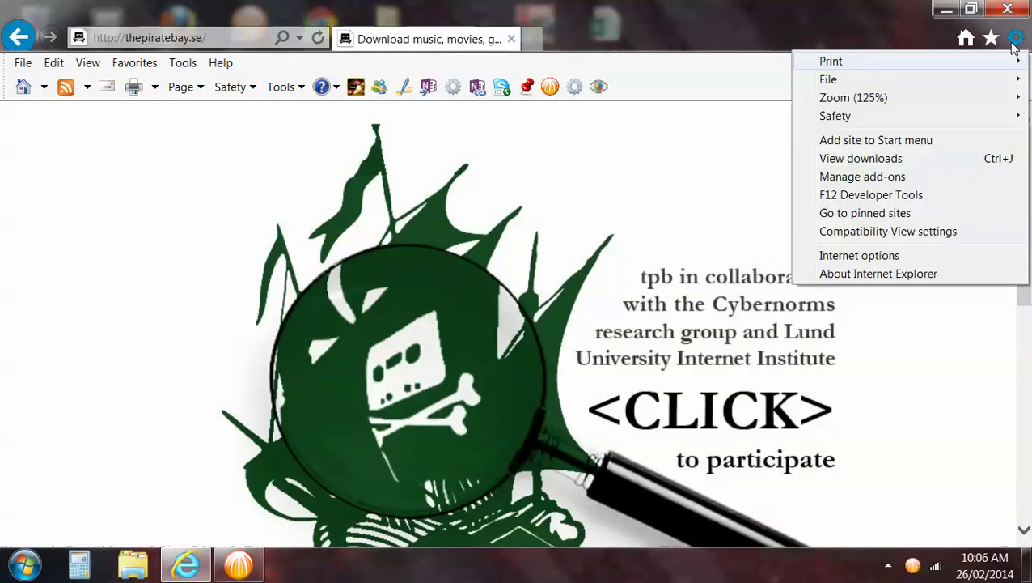
{"action": "mouse_move", "coordinate": [885, 98]}
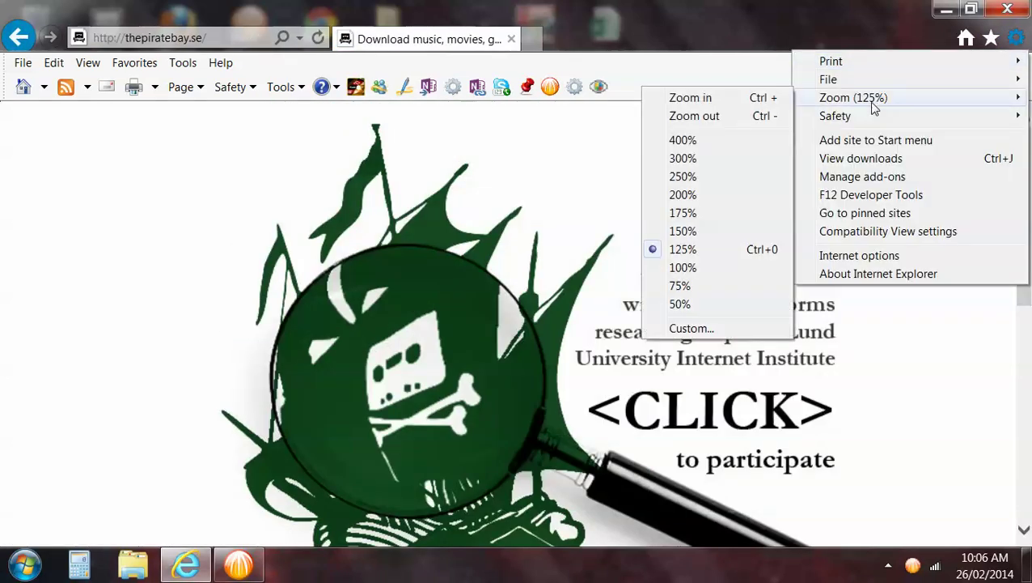
{"action": "left_click", "coordinate": [684, 268]}
Look over the home page's torrent search options, and open the Movies listing in the Video category of Browse Torrents
{"action": "scroll", "coordinate": [693, 289], "scroll_direction": "down", "scroll_amount": 3}
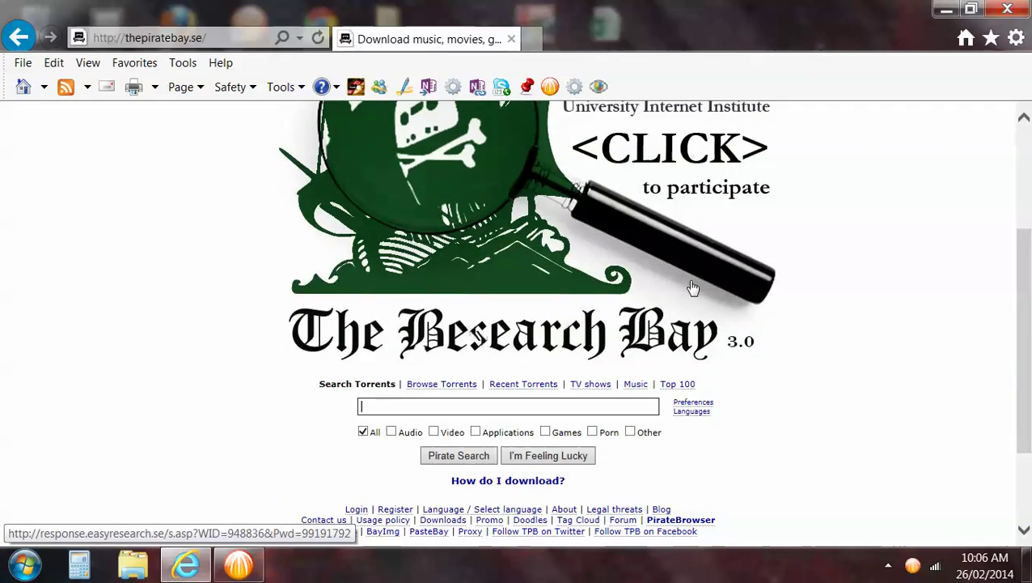
{"action": "scroll", "coordinate": [693, 287], "scroll_direction": "up", "scroll_amount": 3}
{"action": "scroll", "coordinate": [693, 287], "scroll_direction": "down", "scroll_amount": 2}
{"action": "scroll", "coordinate": [693, 286], "scroll_direction": "down", "scroll_amount": 1}
{"action": "scroll", "coordinate": [521, 403], "scroll_direction": "up", "scroll_amount": 2}
{"action": "scroll", "coordinate": [1029, 398], "scroll_direction": "down", "scroll_amount": 1}
{"action": "scroll", "coordinate": [1029, 398], "scroll_direction": "down", "scroll_amount": 1}
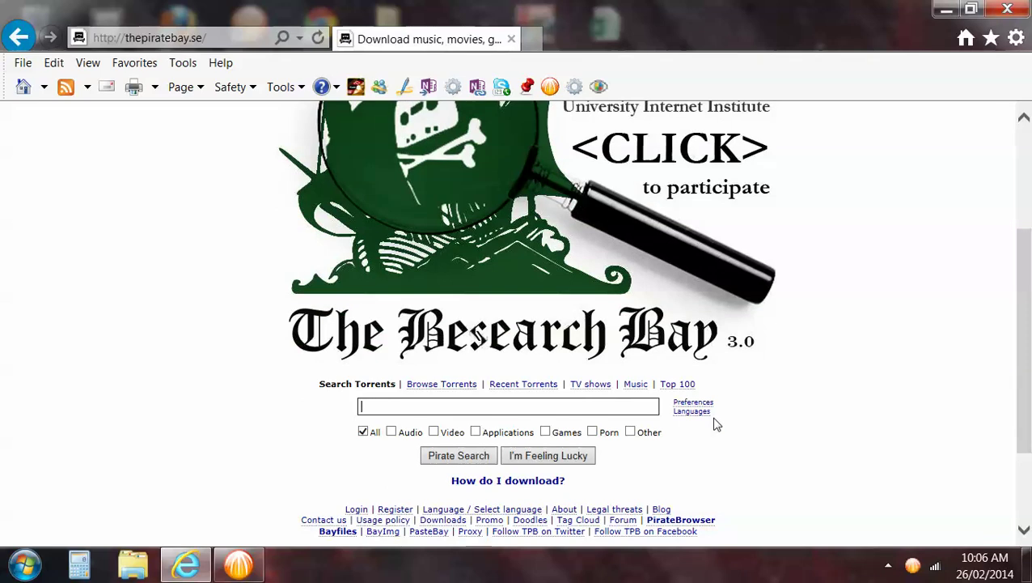
{"action": "left_click", "coordinate": [402, 408]}
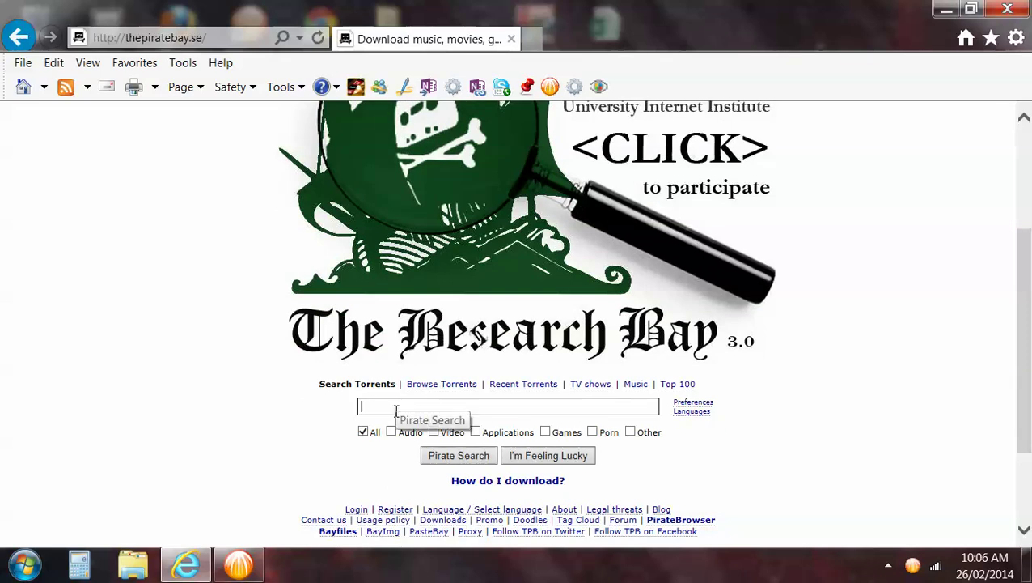
{"action": "left_click", "coordinate": [429, 386]}
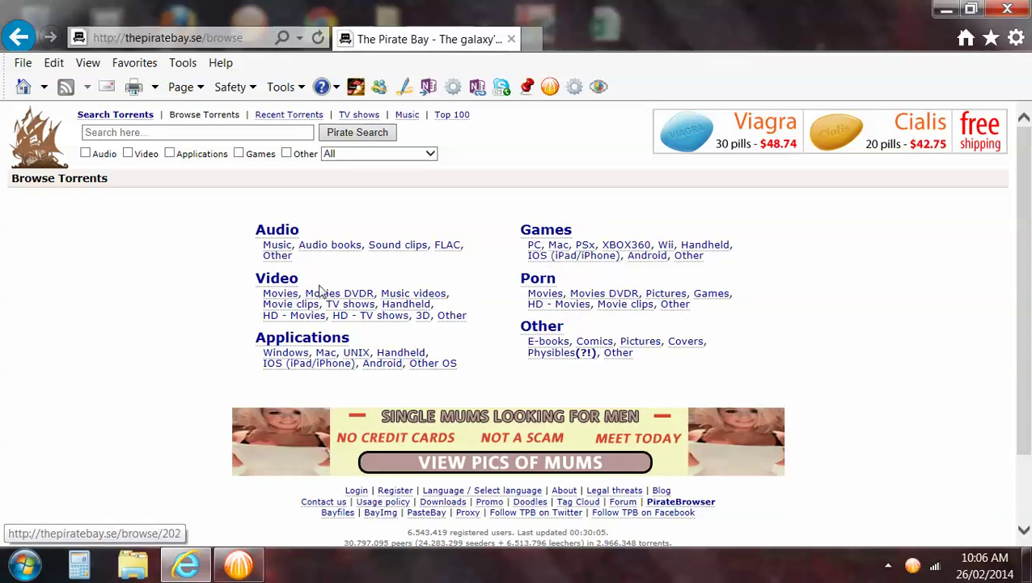
{"action": "left_click", "coordinate": [279, 295]}
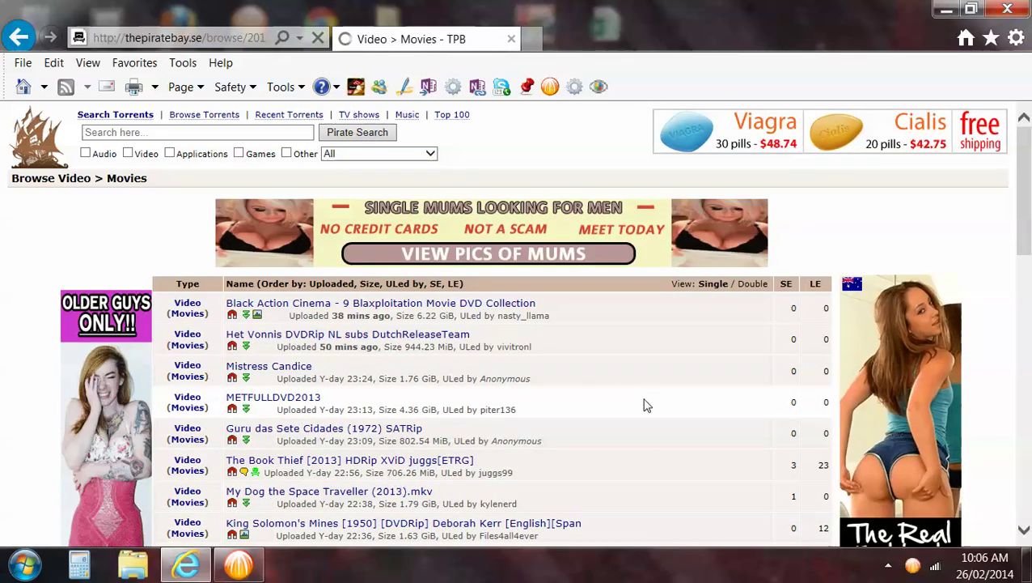
Examine the movie torrents and compare their seeder (SE) and leecher (LE) counts
{"action": "scroll", "coordinate": [618, 402], "scroll_direction": "down", "scroll_amount": 2}
{"action": "scroll", "coordinate": [621, 402], "scroll_direction": "up", "scroll_amount": 2}
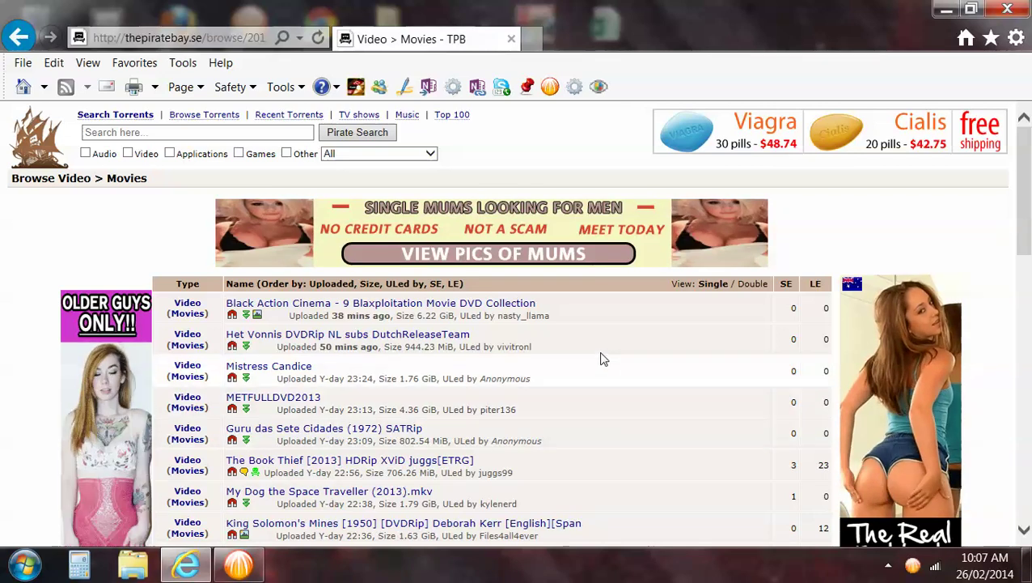
{"action": "scroll", "coordinate": [599, 356], "scroll_direction": "down", "scroll_amount": 2}
{"action": "scroll", "coordinate": [597, 356], "scroll_direction": "up", "scroll_amount": 2}
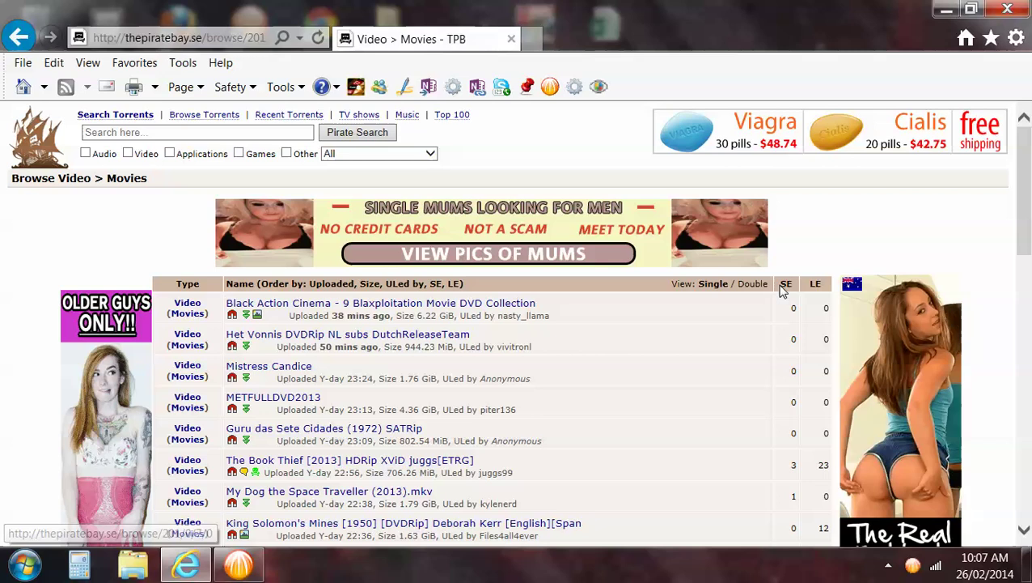
{"action": "scroll", "coordinate": [785, 296], "scroll_direction": "down", "scroll_amount": 1}
{"action": "scroll", "coordinate": [786, 292], "scroll_direction": "up", "scroll_amount": 1}
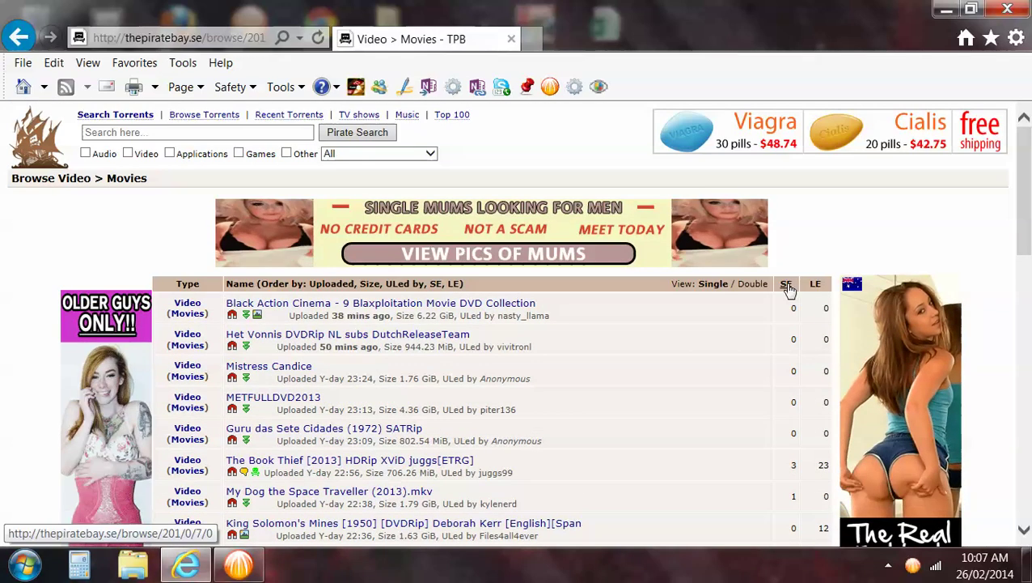
{"action": "scroll", "coordinate": [793, 393], "scroll_direction": "down", "scroll_amount": 1}
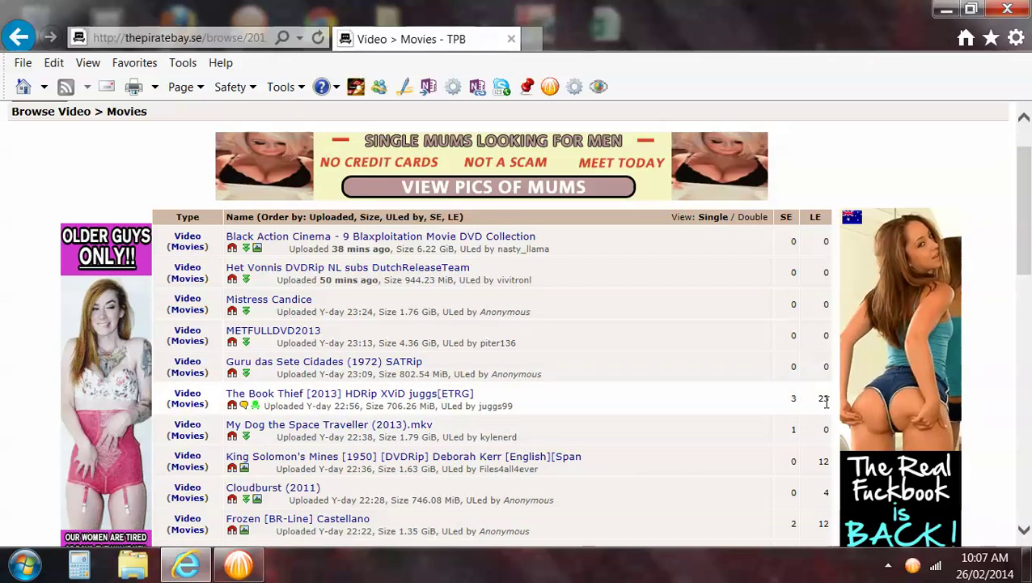
{"action": "scroll", "coordinate": [706, 413], "scroll_direction": "up", "scroll_amount": 1}
{"action": "scroll", "coordinate": [705, 414], "scroll_direction": "down", "scroll_amount": 1}
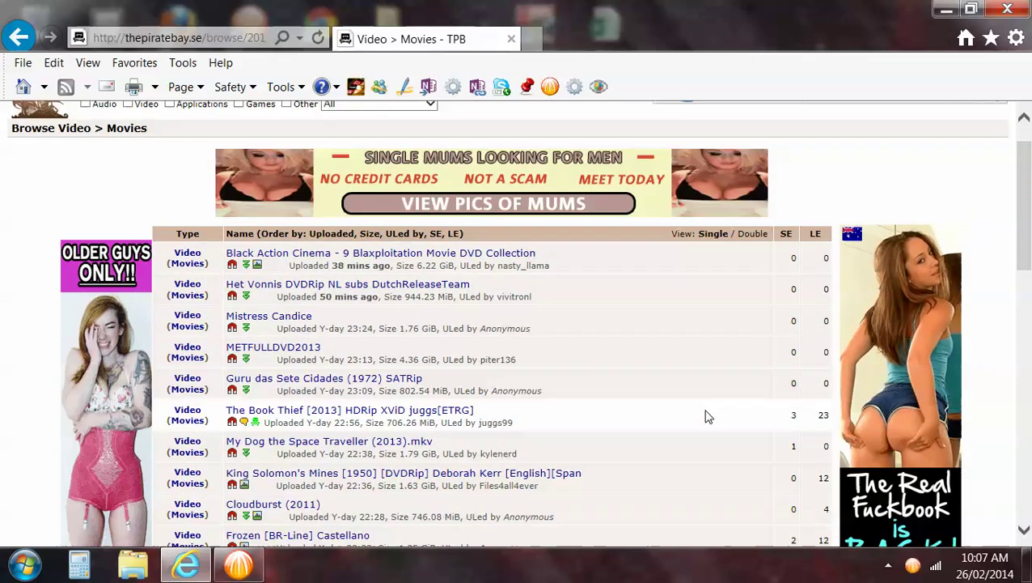
{"action": "scroll", "coordinate": [706, 416], "scroll_direction": "down", "scroll_amount": 1}
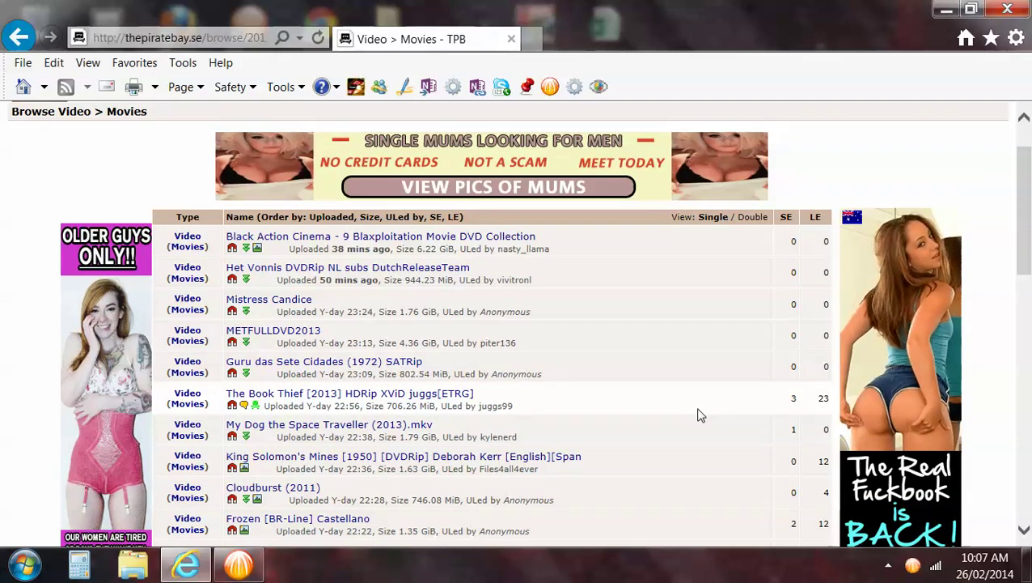
{"action": "scroll", "coordinate": [702, 414], "scroll_direction": "down", "scroll_amount": 1}
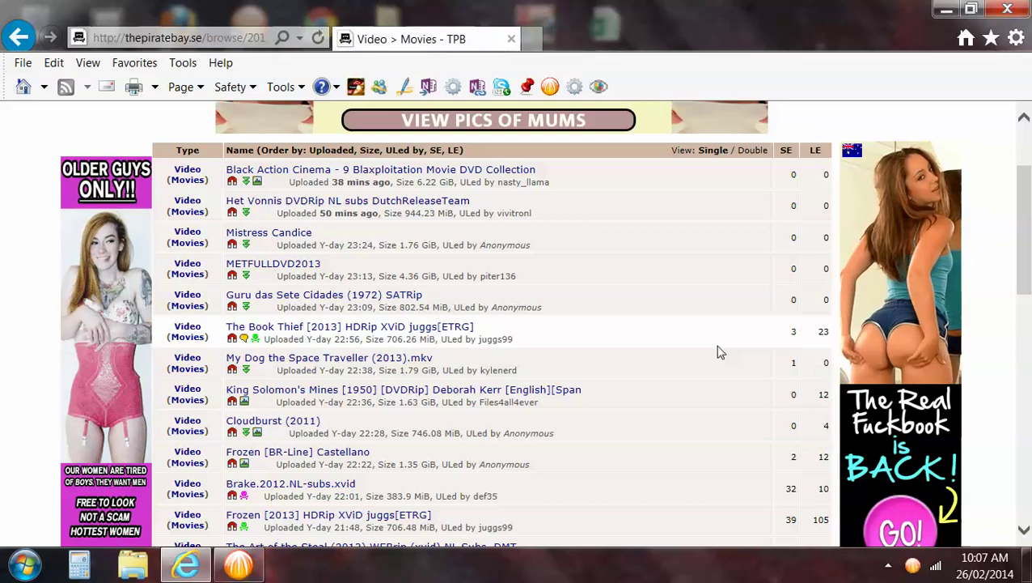
{"action": "scroll", "coordinate": [720, 353], "scroll_direction": "up", "scroll_amount": 2}
{"action": "scroll", "coordinate": [708, 363], "scroll_direction": "down", "scroll_amount": 1}
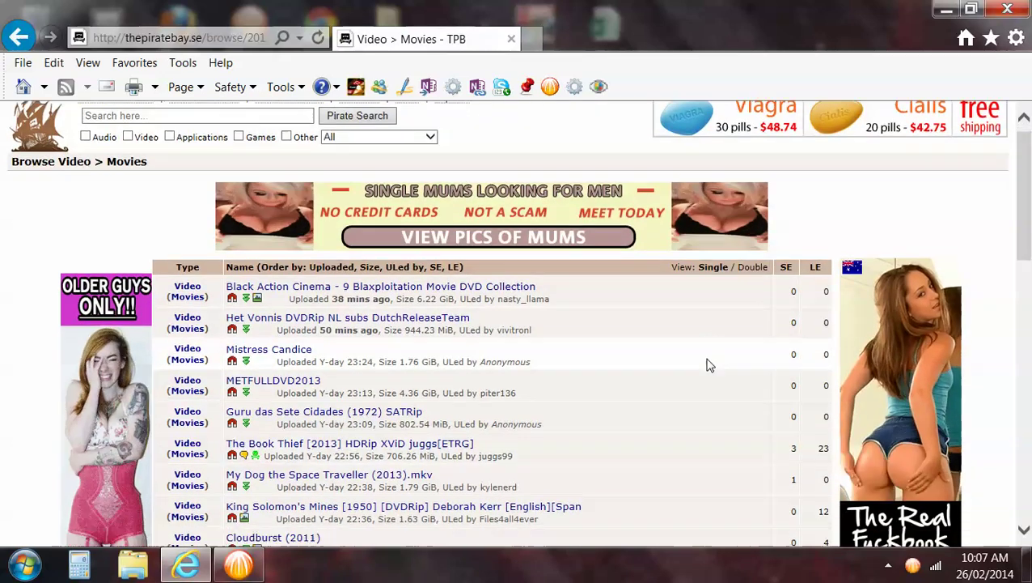
{"action": "scroll", "coordinate": [707, 365], "scroll_direction": "down", "scroll_amount": 4}
{"action": "scroll", "coordinate": [707, 365], "scroll_direction": "up", "scroll_amount": 2}
{"action": "scroll", "coordinate": [708, 365], "scroll_direction": "down", "scroll_amount": 1}
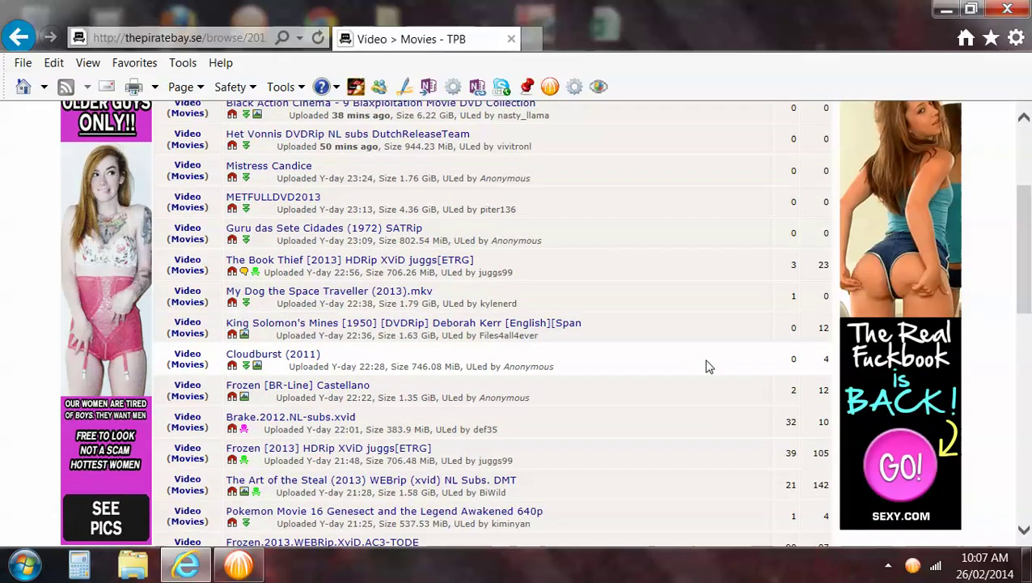
{"action": "scroll", "coordinate": [708, 365], "scroll_direction": "up", "scroll_amount": 3}
{"action": "scroll", "coordinate": [707, 367], "scroll_direction": "down", "scroll_amount": 5}
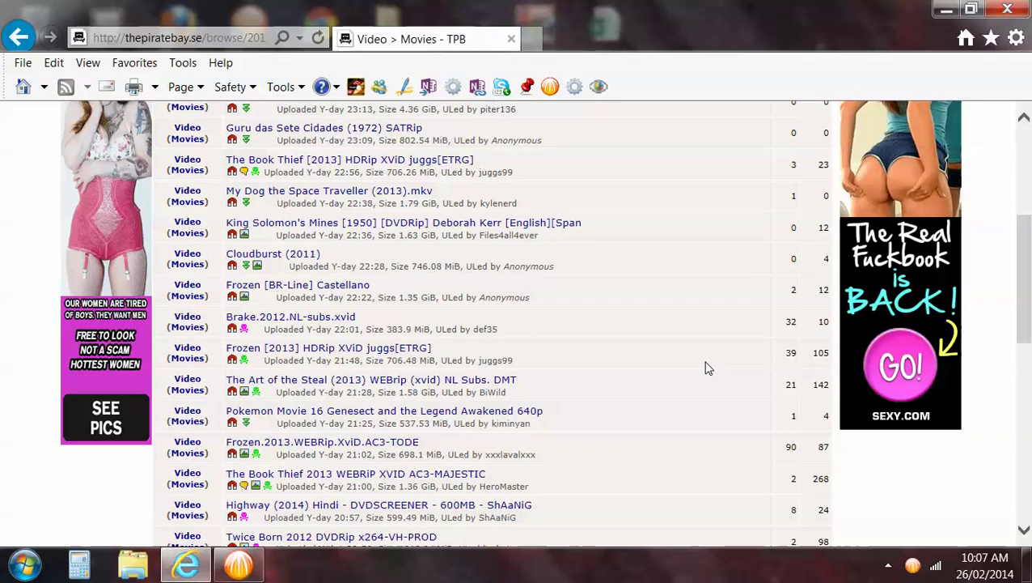
{"action": "scroll", "coordinate": [707, 367], "scroll_direction": "down", "scroll_amount": 2}
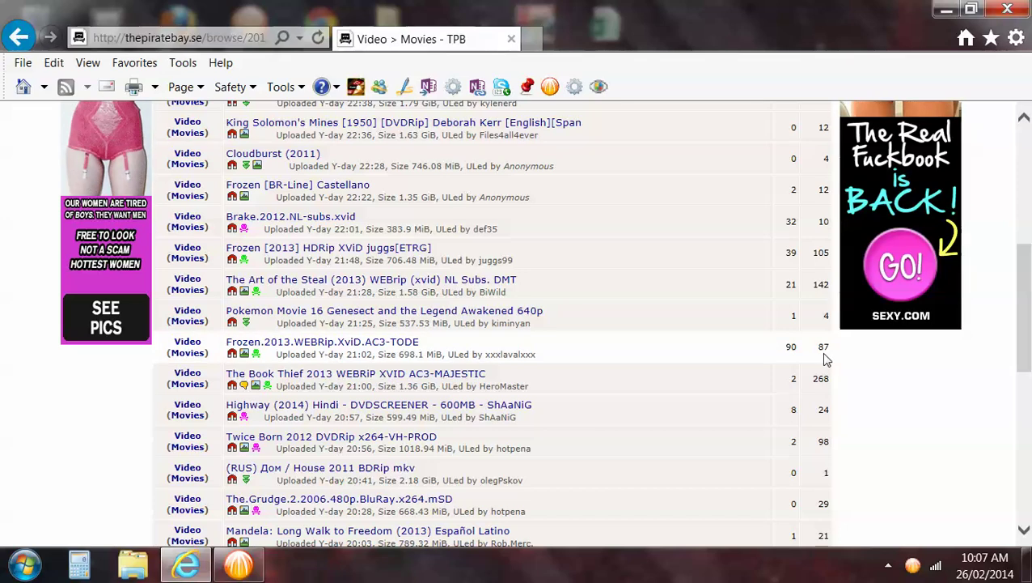
{"action": "scroll", "coordinate": [825, 359], "scroll_direction": "up", "scroll_amount": 1}
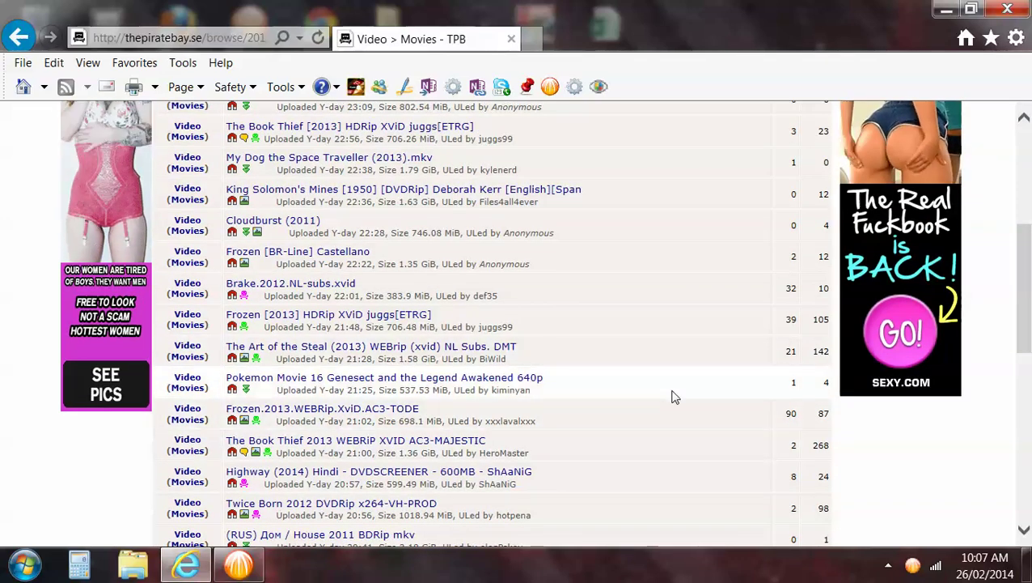
{"action": "scroll", "coordinate": [696, 404], "scroll_direction": "down", "scroll_amount": 1}
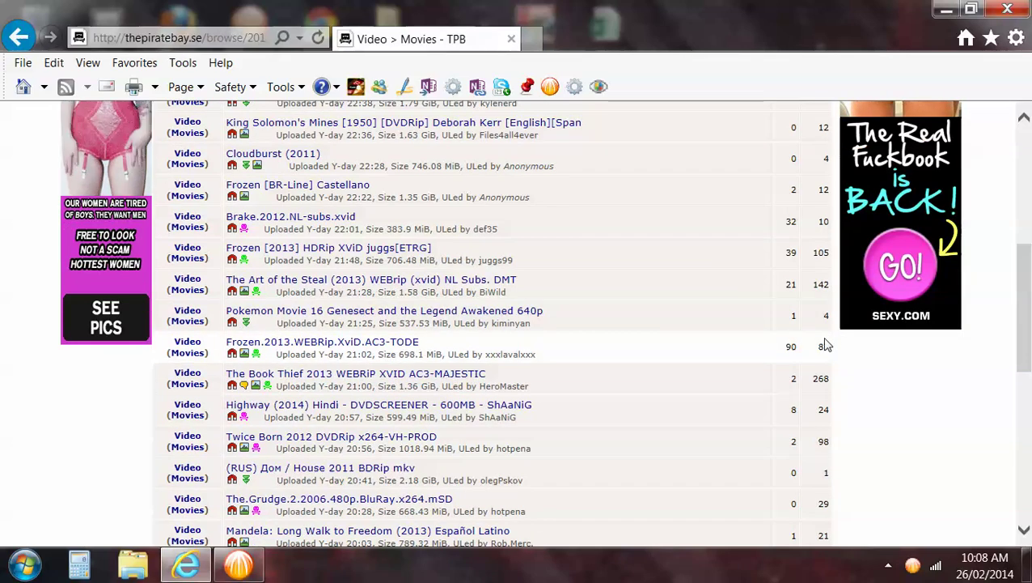
Order the movie listing by seeders
{"action": "scroll", "coordinate": [641, 390], "scroll_direction": "up", "scroll_amount": 4}
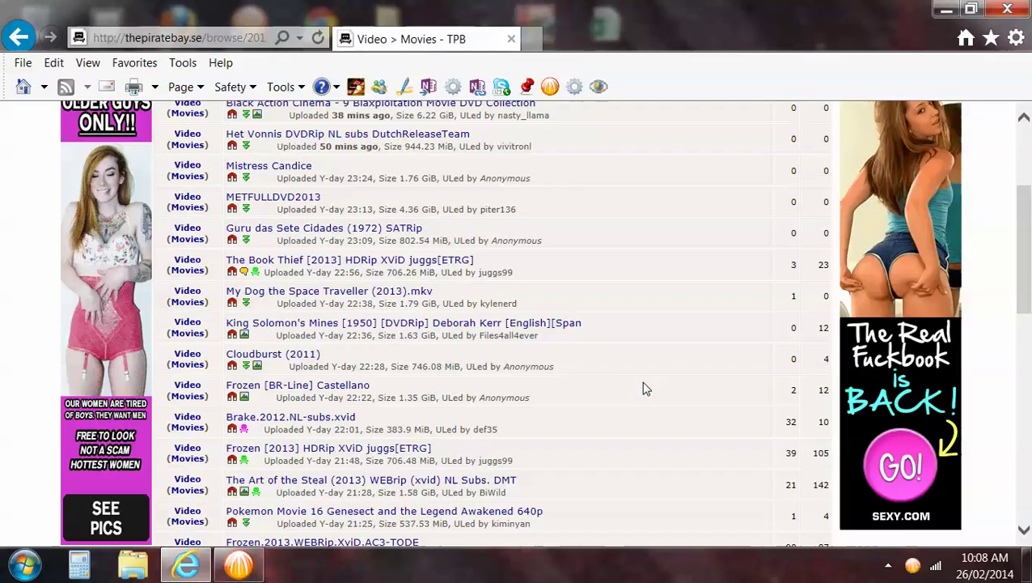
{"action": "scroll", "coordinate": [745, 457], "scroll_direction": "up", "scroll_amount": 2}
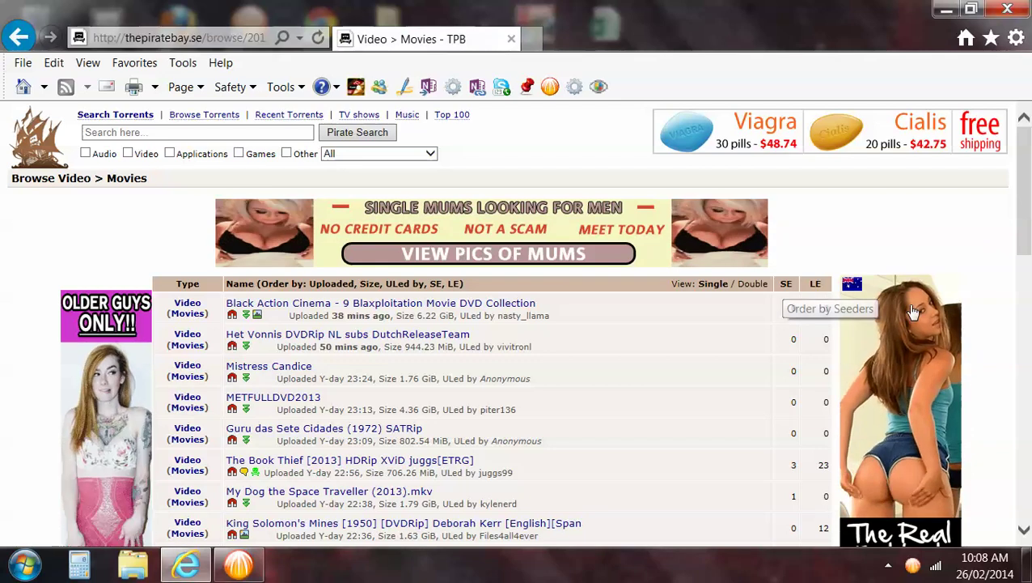
{"action": "left_click", "coordinate": [786, 284]}
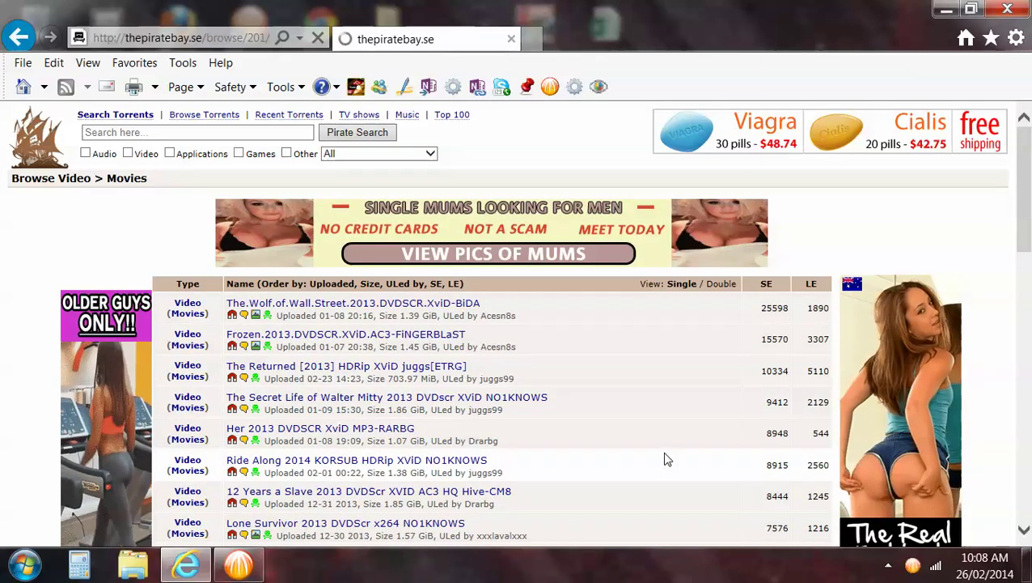
Look through the movie torrents at the head of the seeder-ordered listing
{"action": "scroll", "coordinate": [651, 391], "scroll_direction": "down", "scroll_amount": 1}
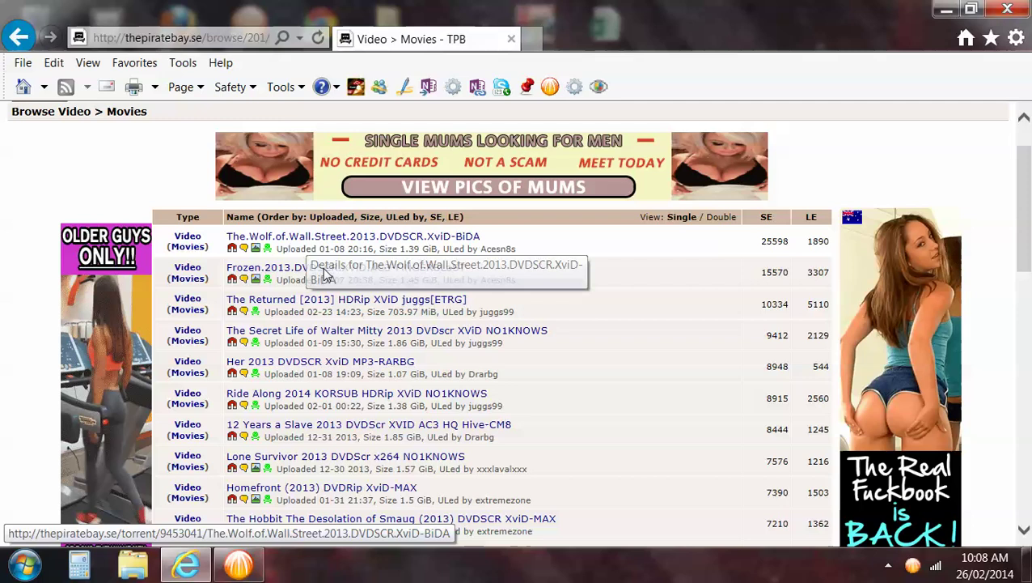
{"action": "scroll", "coordinate": [635, 318], "scroll_direction": "down", "scroll_amount": 1}
{"action": "scroll", "coordinate": [635, 318], "scroll_direction": "down", "scroll_amount": 1}
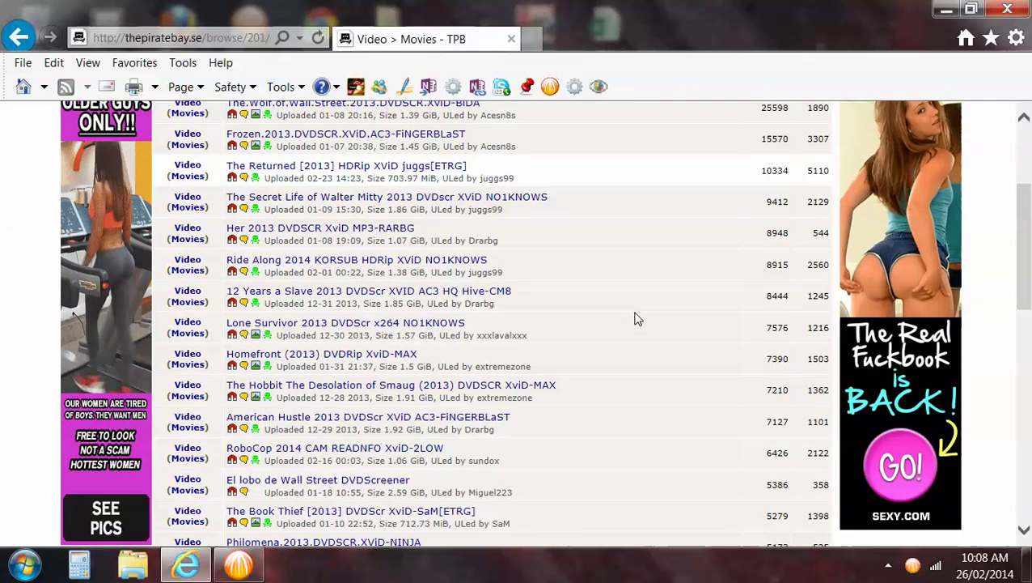
{"action": "scroll", "coordinate": [635, 318], "scroll_direction": "up", "scroll_amount": 1}
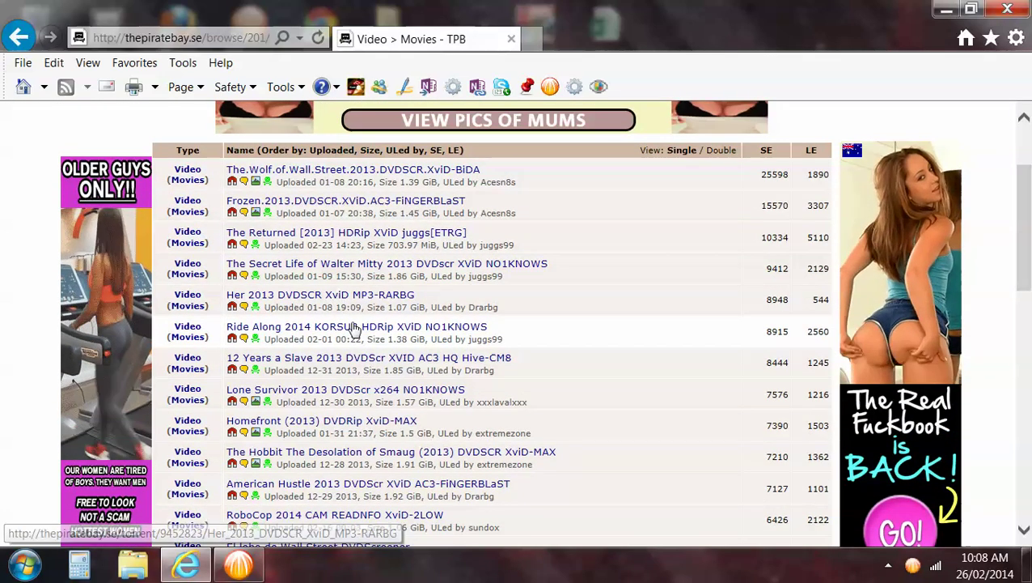
{"action": "scroll", "coordinate": [639, 398], "scroll_direction": "up", "scroll_amount": 1}
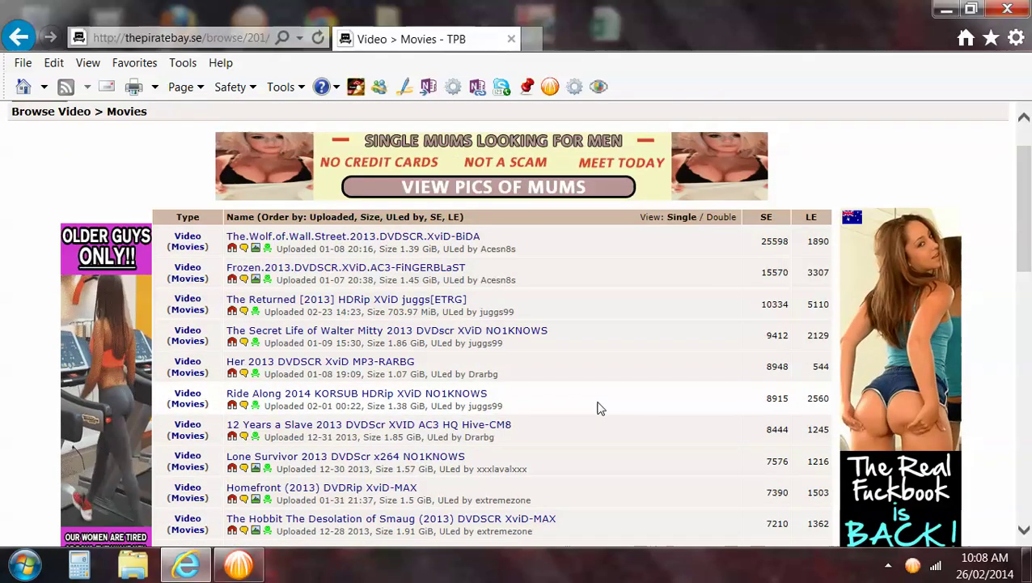
{"action": "scroll", "coordinate": [600, 407], "scroll_direction": "down", "scroll_amount": 1}
{"action": "scroll", "coordinate": [636, 357], "scroll_direction": "down", "scroll_amount": 1}
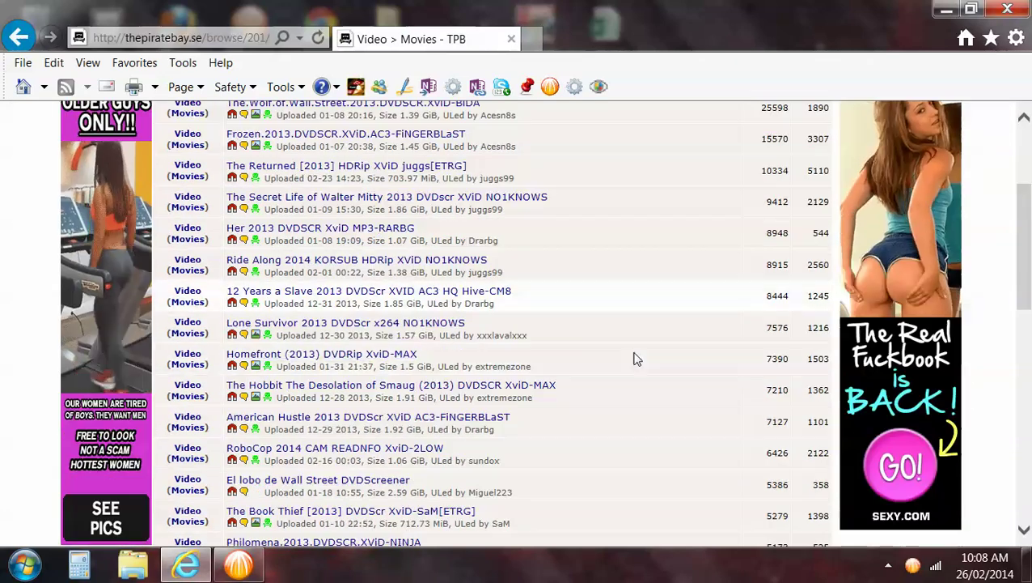
Look through the seeder-ordered movie torrents down to the end of the first listing page
{"action": "scroll", "coordinate": [644, 336], "scroll_direction": "up", "scroll_amount": 3}
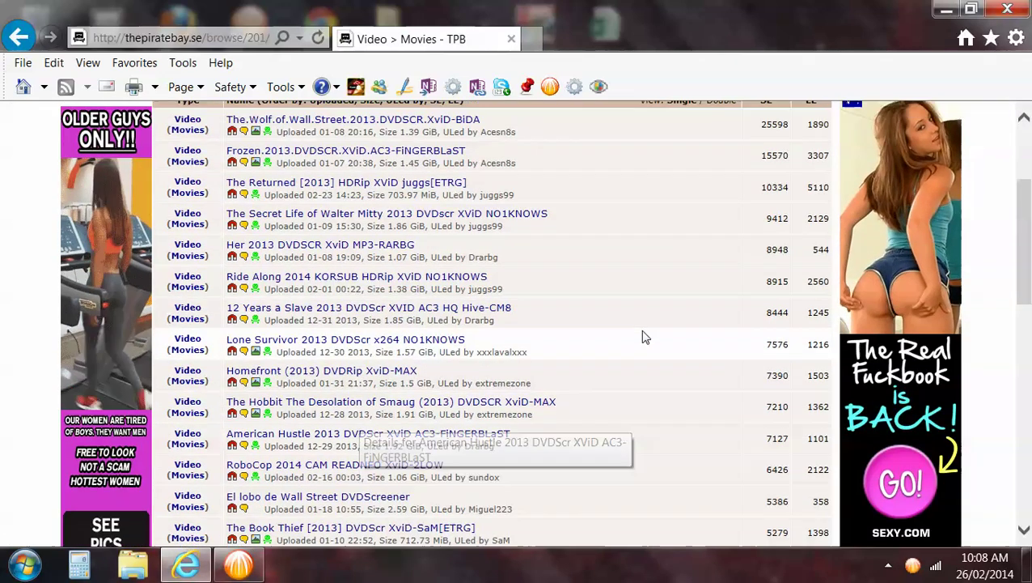
{"action": "scroll", "coordinate": [653, 350], "scroll_direction": "down", "scroll_amount": 1}
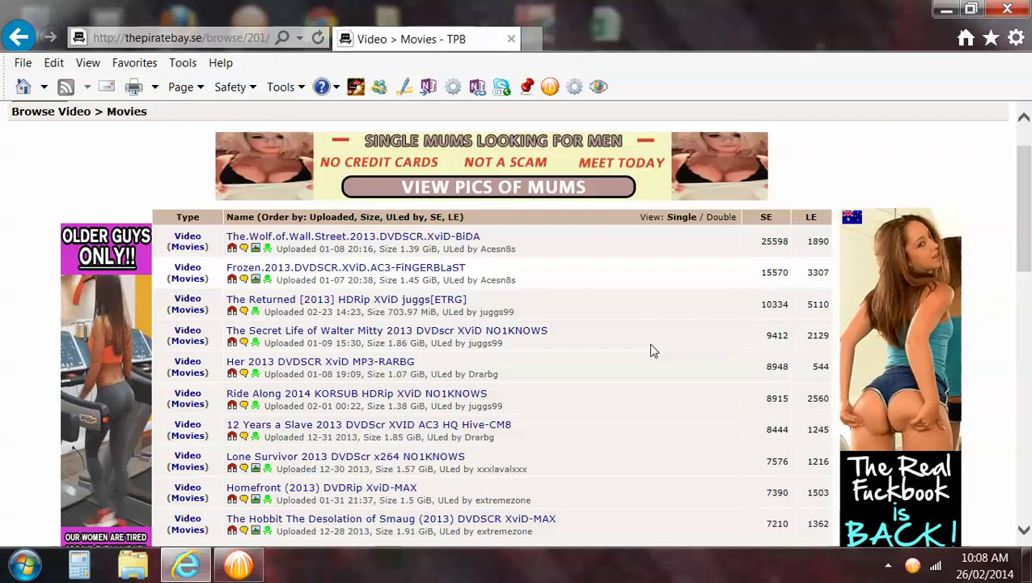
{"action": "scroll", "coordinate": [357, 279], "scroll_direction": "down", "scroll_amount": 1}
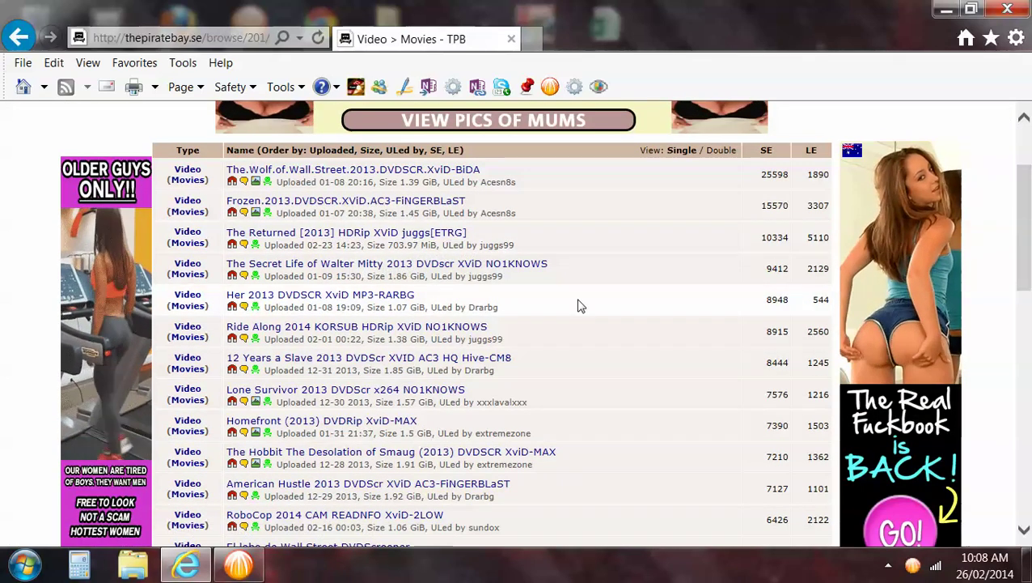
{"action": "scroll", "coordinate": [579, 305], "scroll_direction": "down", "scroll_amount": 1}
{"action": "scroll", "coordinate": [578, 303], "scroll_direction": "down", "scroll_amount": 1}
{"action": "scroll", "coordinate": [576, 301], "scroll_direction": "up", "scroll_amount": 3}
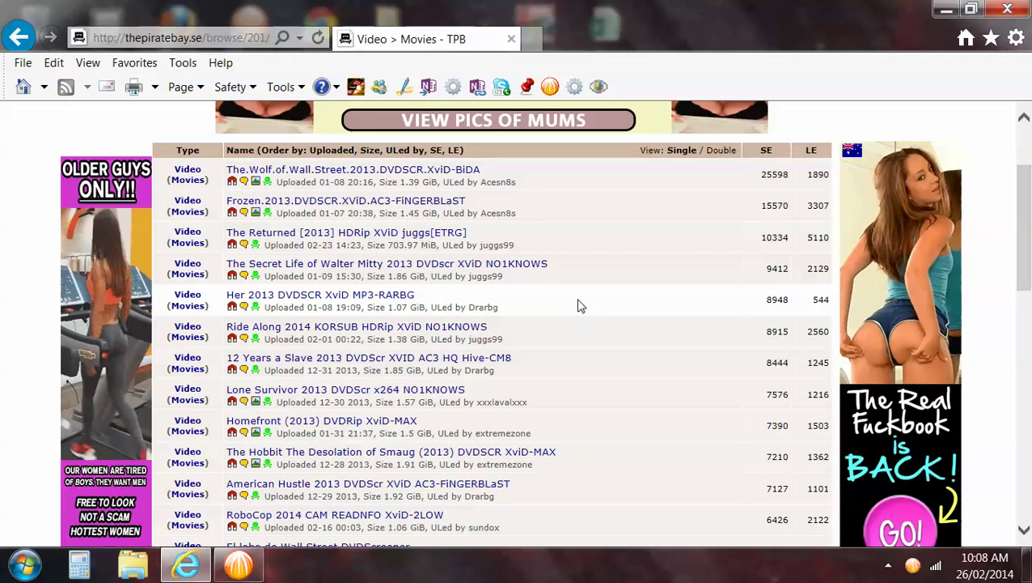
{"action": "scroll", "coordinate": [599, 321], "scroll_direction": "down", "scroll_amount": 1}
{"action": "scroll", "coordinate": [576, 312], "scroll_direction": "down", "scroll_amount": 2}
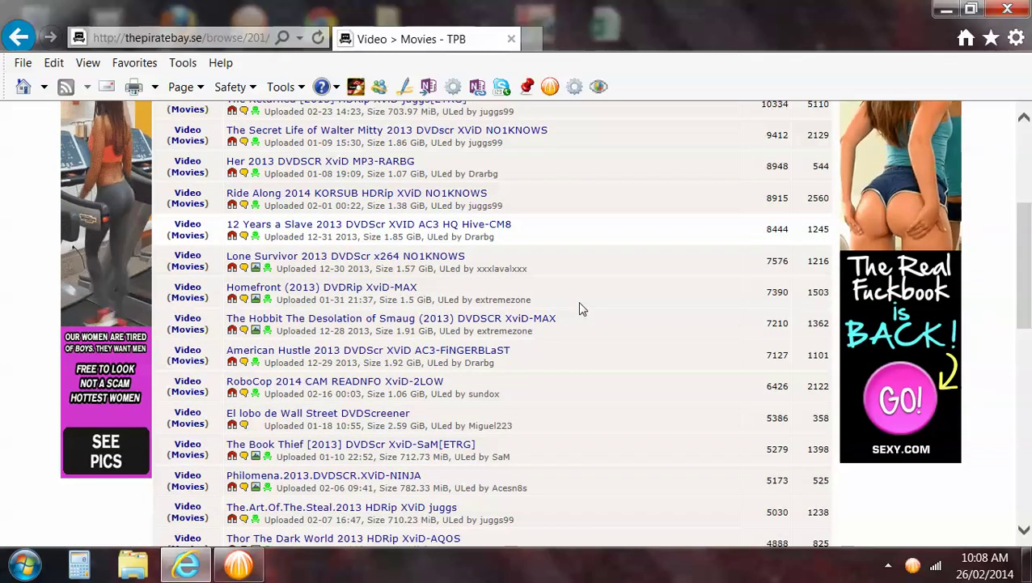
{"action": "scroll", "coordinate": [590, 302], "scroll_direction": "down", "scroll_amount": 1}
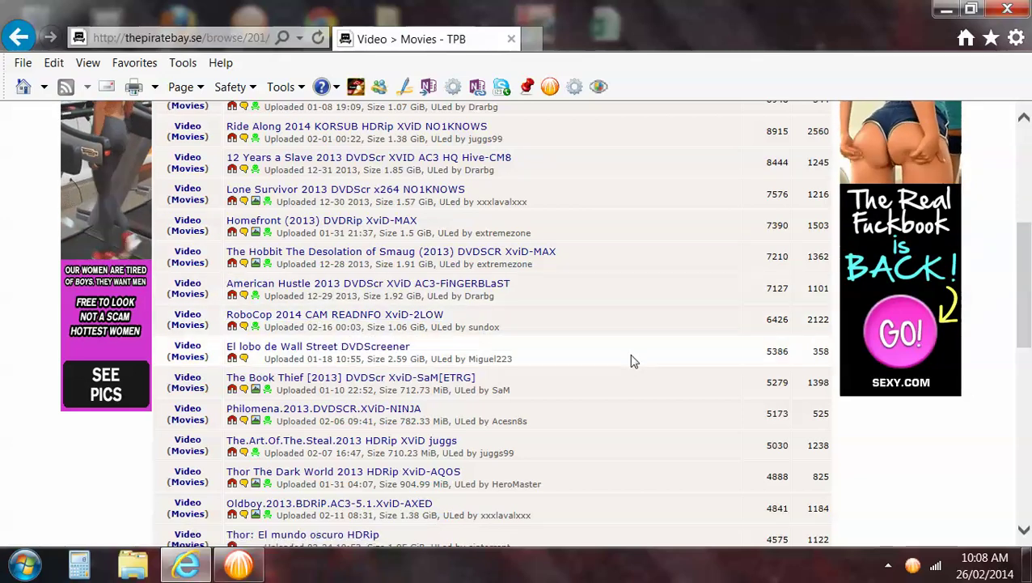
{"action": "scroll", "coordinate": [632, 357], "scroll_direction": "down", "scroll_amount": 1}
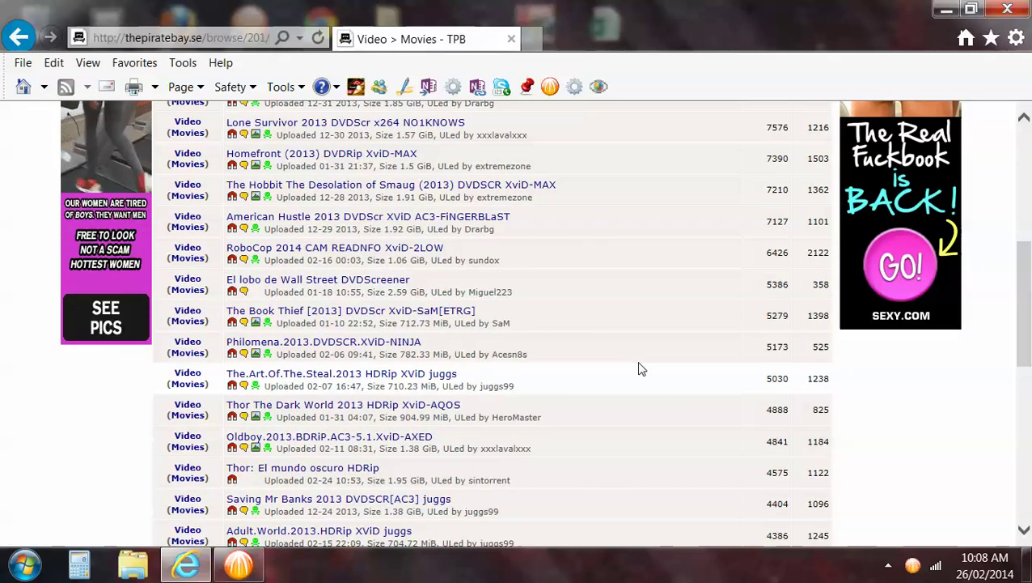
{"action": "scroll", "coordinate": [640, 359], "scroll_direction": "down", "scroll_amount": 1}
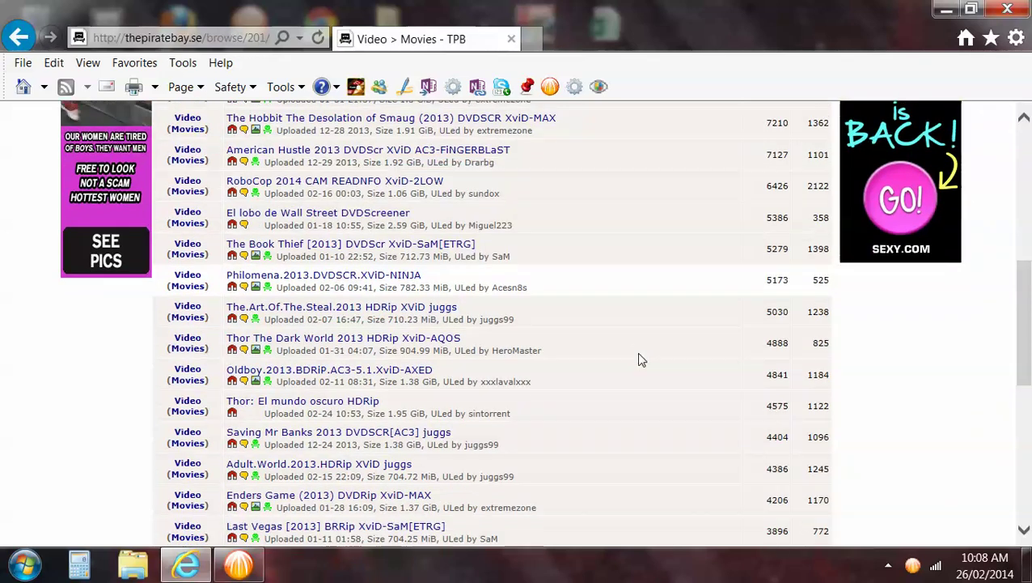
{"action": "scroll", "coordinate": [640, 359], "scroll_direction": "down", "scroll_amount": 1}
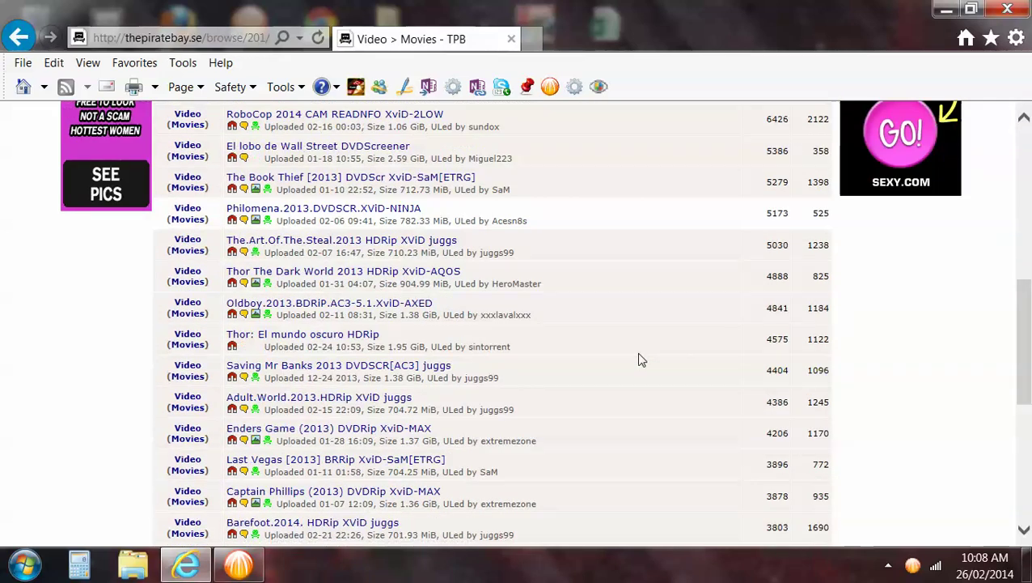
{"action": "scroll", "coordinate": [640, 360], "scroll_direction": "down", "scroll_amount": 1}
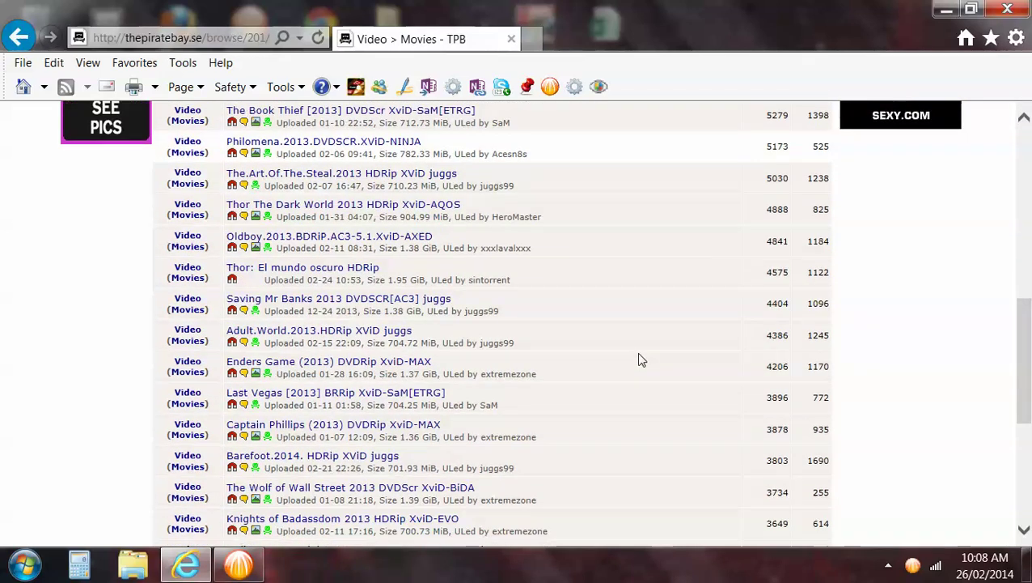
{"action": "scroll", "coordinate": [640, 360], "scroll_direction": "down", "scroll_amount": 1}
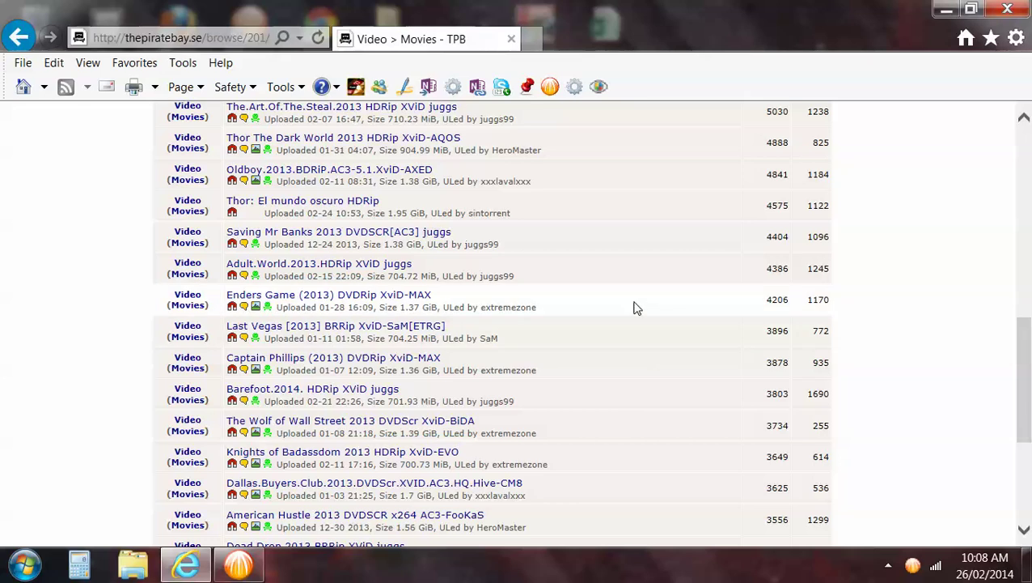
{"action": "scroll", "coordinate": [636, 307], "scroll_direction": "down", "scroll_amount": 1}
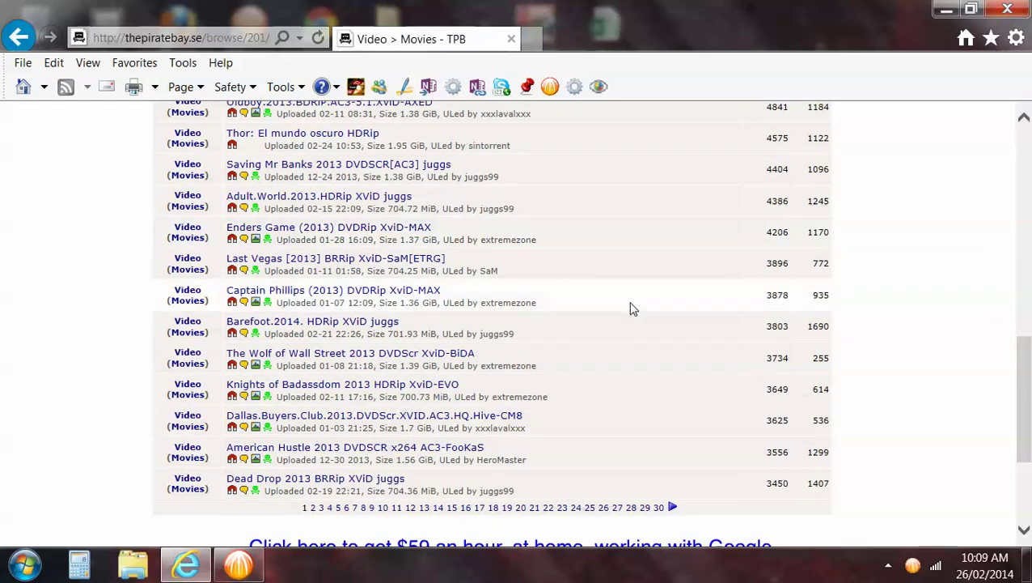
{"action": "scroll", "coordinate": [633, 309], "scroll_direction": "down", "scroll_amount": 1}
{"action": "scroll", "coordinate": [631, 305], "scroll_direction": "up", "scroll_amount": 1}
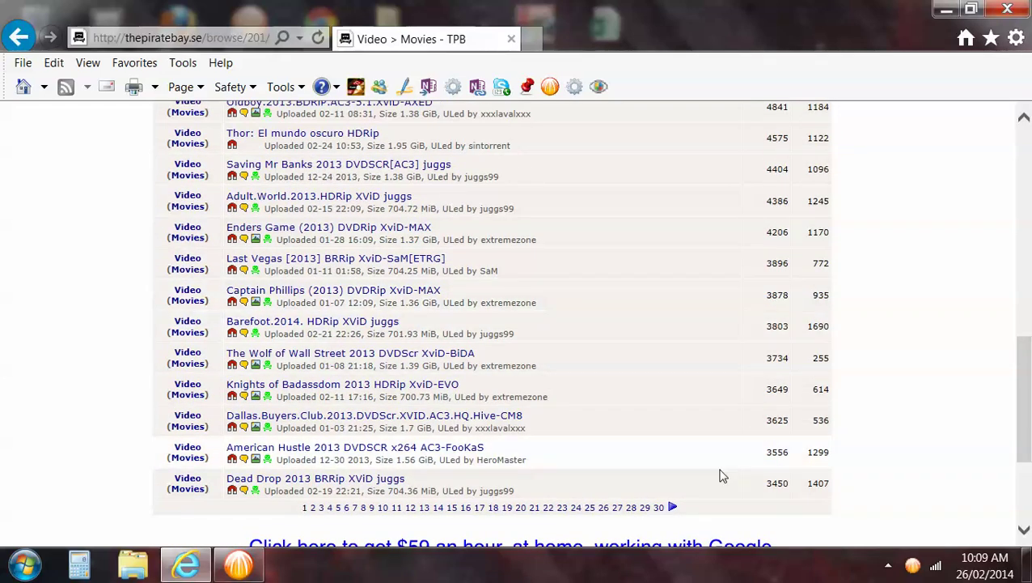
Open the details page of the torrent "The Book Thief [2013] DVDScr XviD-SaM[ETRG]" from the movie listing
{"action": "scroll", "coordinate": [602, 440], "scroll_direction": "up", "scroll_amount": 8}
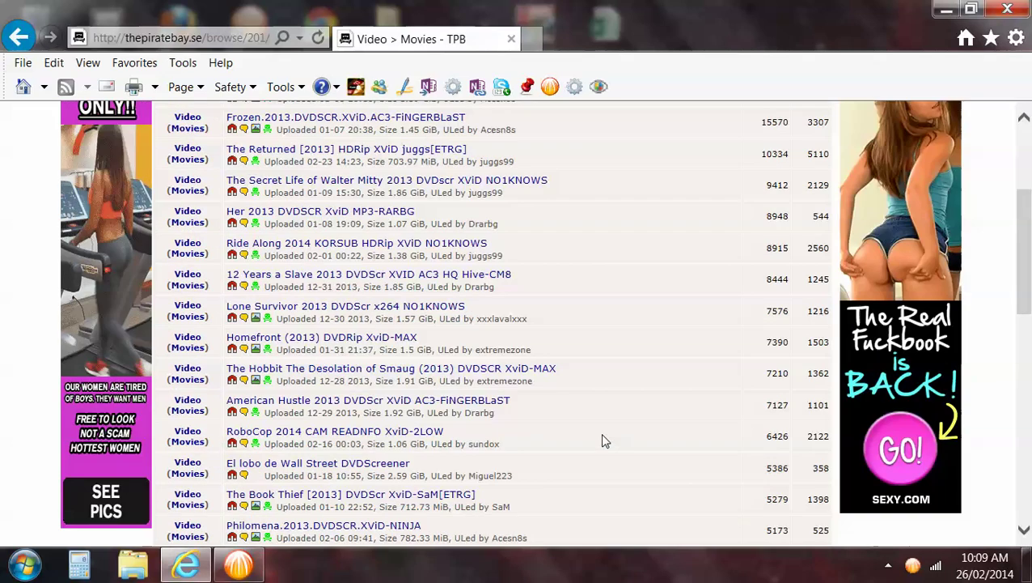
{"action": "scroll", "coordinate": [601, 440], "scroll_direction": "up", "scroll_amount": 3}
{"action": "scroll", "coordinate": [602, 440], "scroll_direction": "down", "scroll_amount": 5}
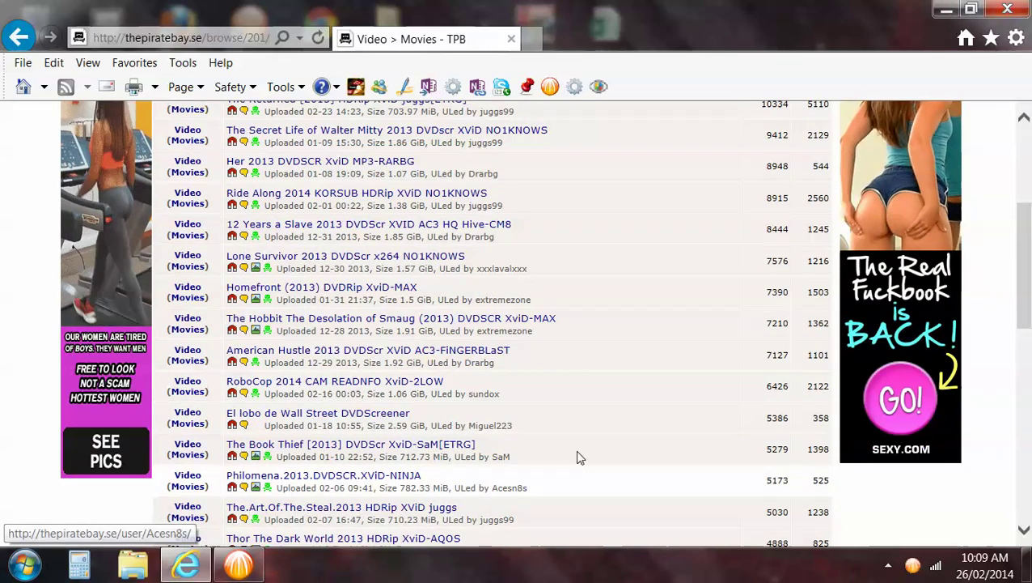
{"action": "scroll", "coordinate": [599, 445], "scroll_direction": "down", "scroll_amount": 1}
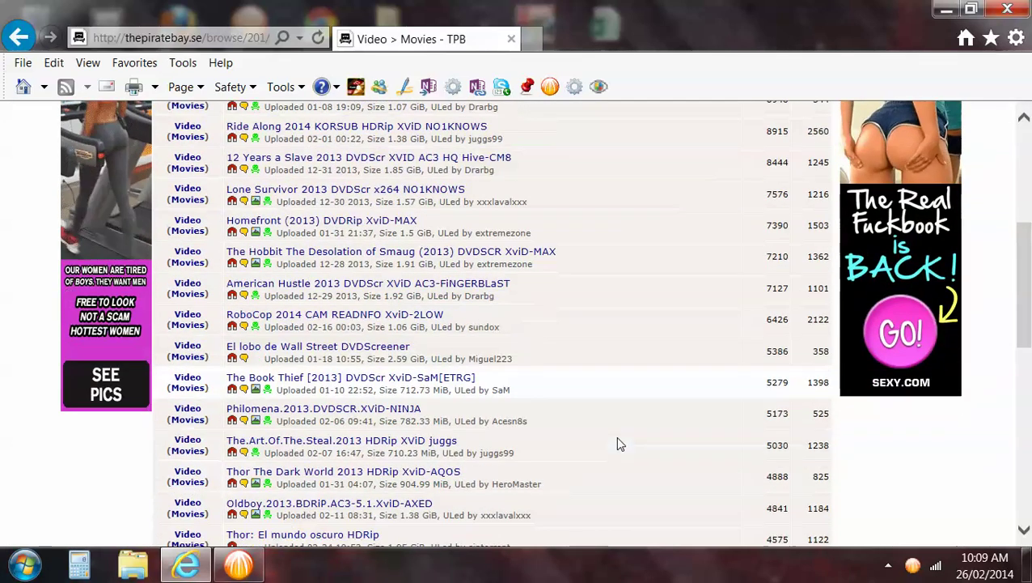
{"action": "left_click", "coordinate": [376, 378]}
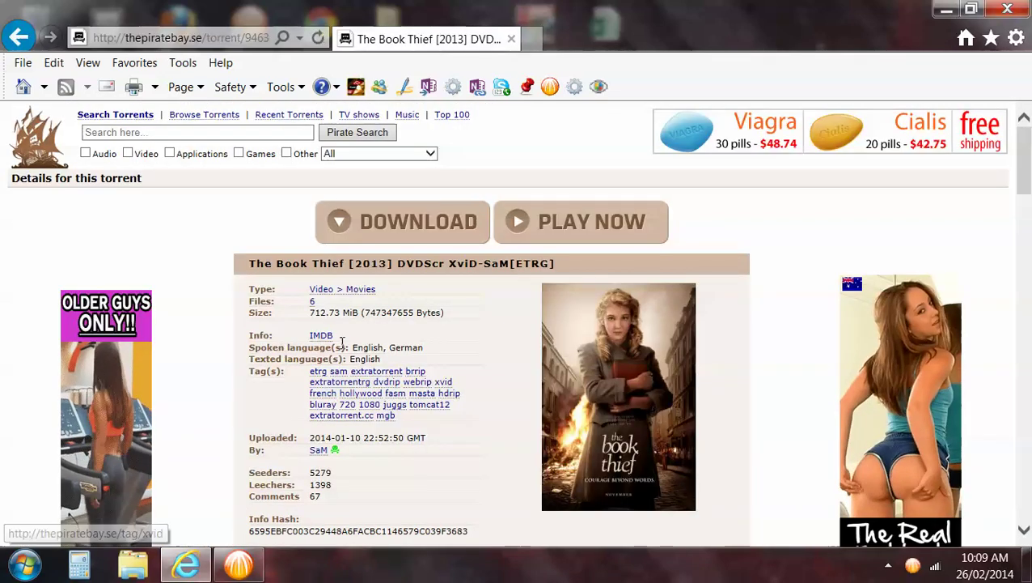
Examine the torrent's details, download options and description, including its video and audio specifications
{"action": "scroll", "coordinate": [699, 364], "scroll_direction": "down", "scroll_amount": 1}
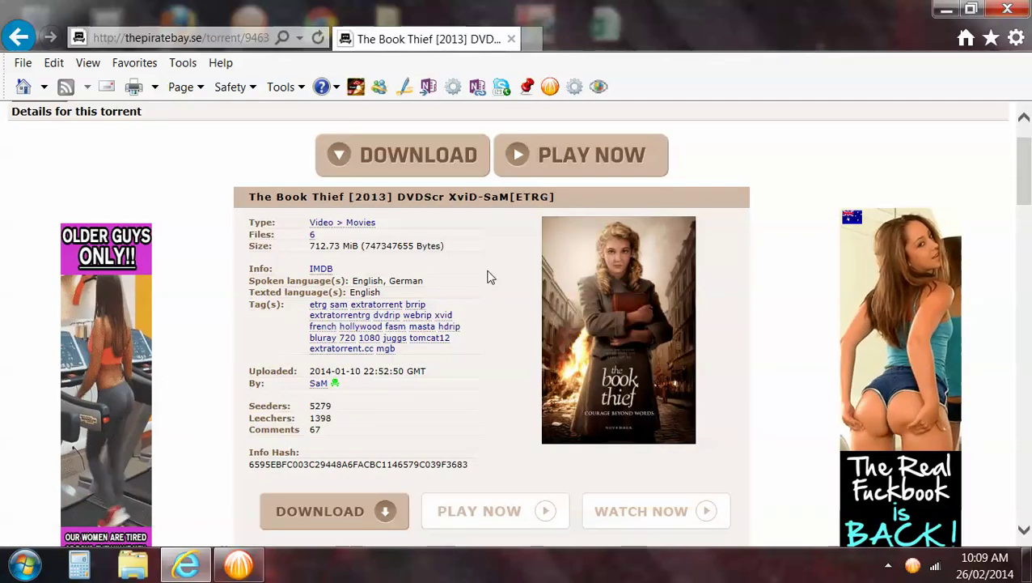
{"action": "scroll", "coordinate": [489, 277], "scroll_direction": "down", "scroll_amount": 1}
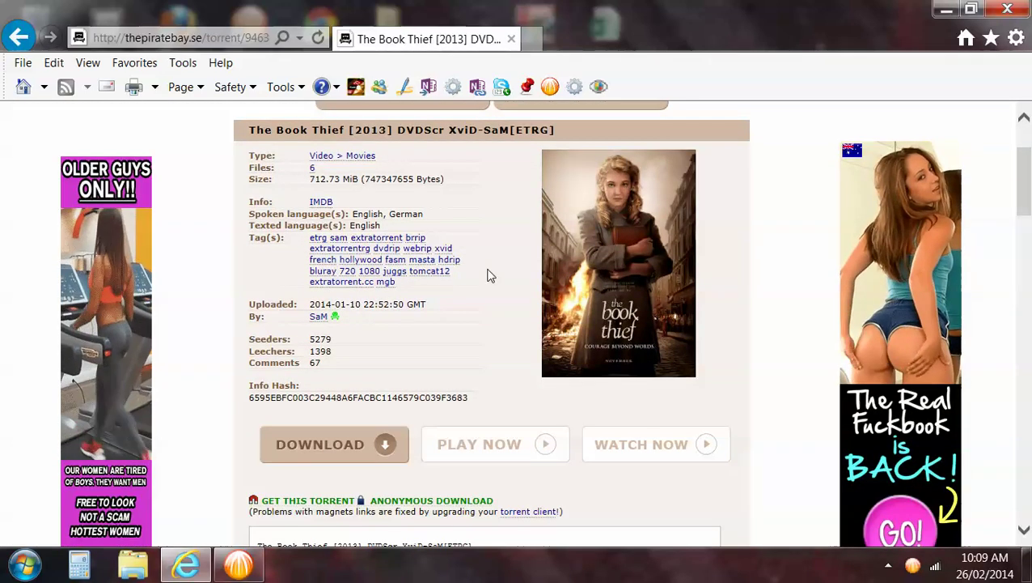
{"action": "scroll", "coordinate": [487, 275], "scroll_direction": "down", "scroll_amount": 4}
{"action": "scroll", "coordinate": [509, 271], "scroll_direction": "down", "scroll_amount": 4}
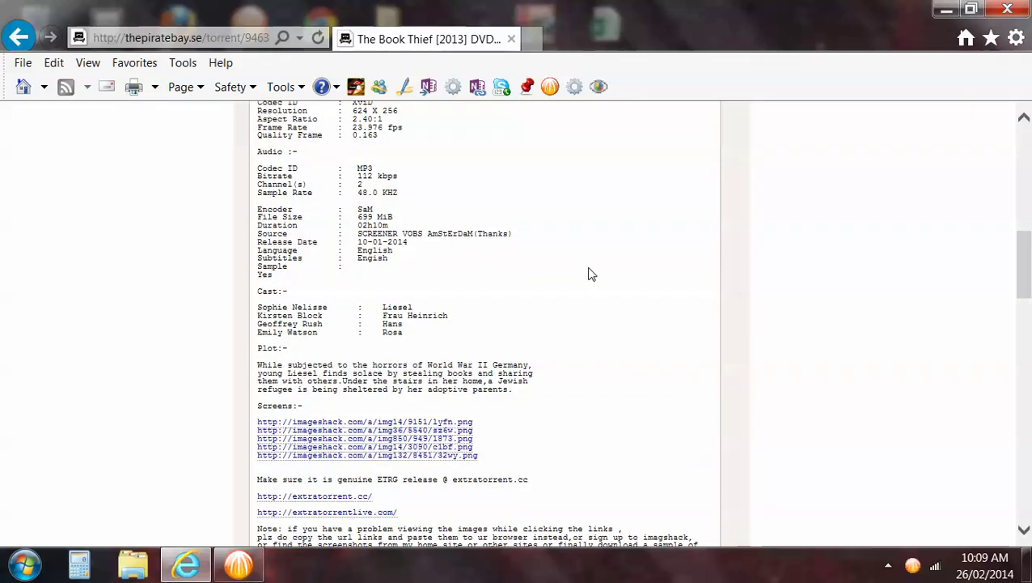
{"action": "scroll", "coordinate": [586, 281], "scroll_direction": "up", "scroll_amount": 9}
Read through the latest page of comments on the torrent for remarks about audio and video quality
{"action": "scroll", "coordinate": [547, 279], "scroll_direction": "down", "scroll_amount": 14}
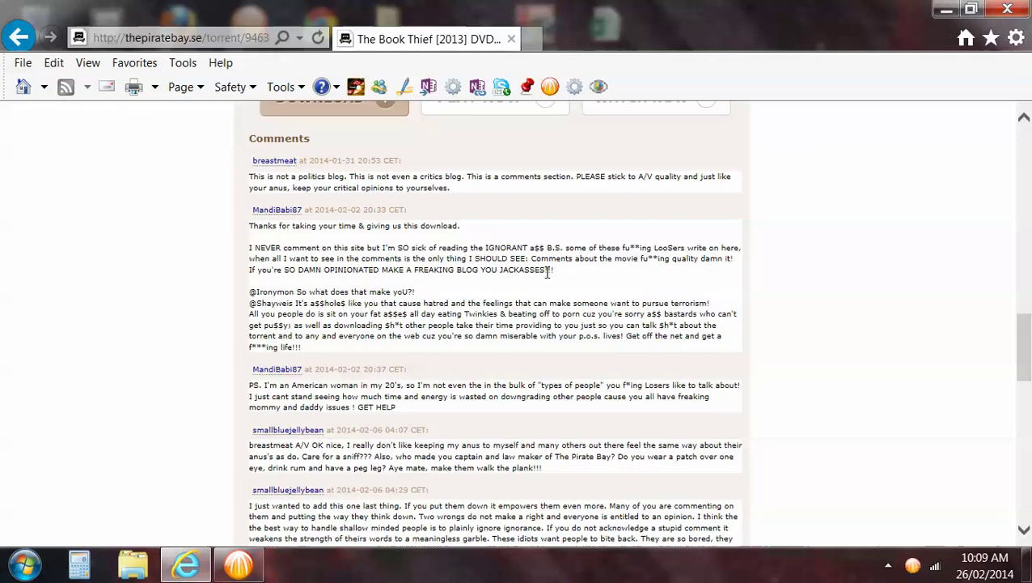
{"action": "scroll", "coordinate": [548, 273], "scroll_direction": "down", "scroll_amount": 1}
{"action": "scroll", "coordinate": [517, 324], "scroll_direction": "up", "scroll_amount": 2}
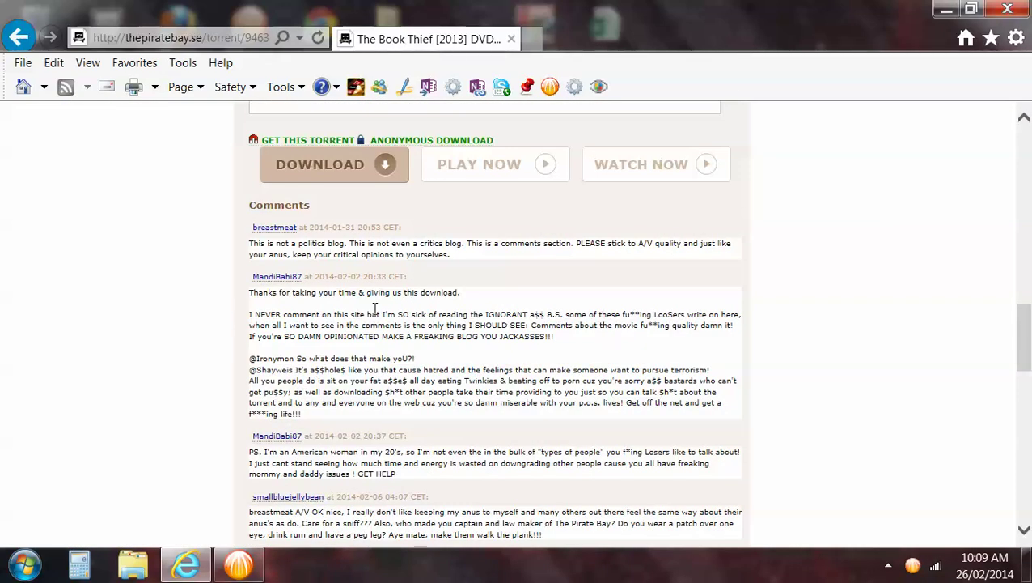
{"action": "scroll", "coordinate": [374, 307], "scroll_direction": "down", "scroll_amount": 2}
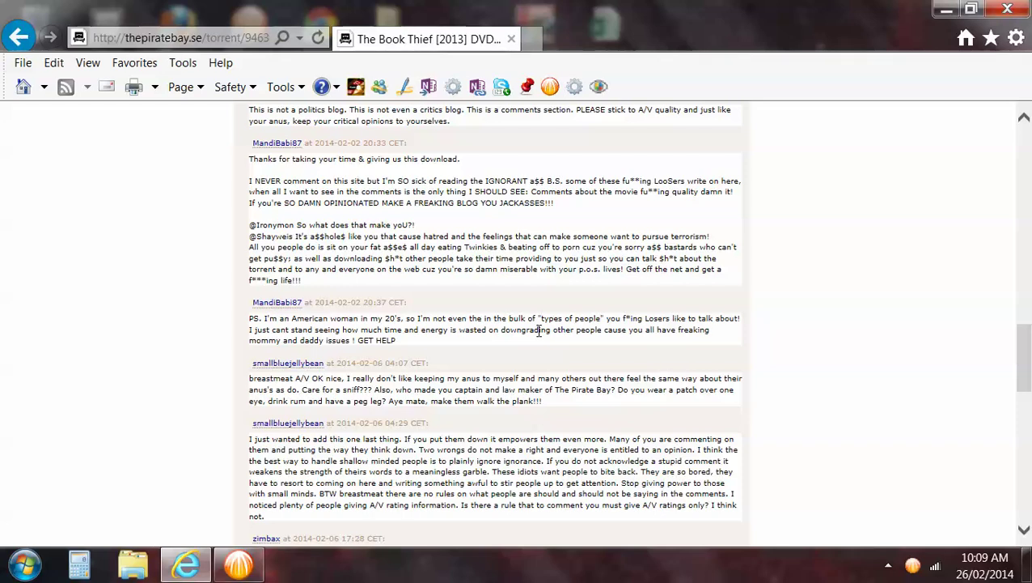
{"action": "scroll", "coordinate": [532, 361], "scroll_direction": "down", "scroll_amount": 1}
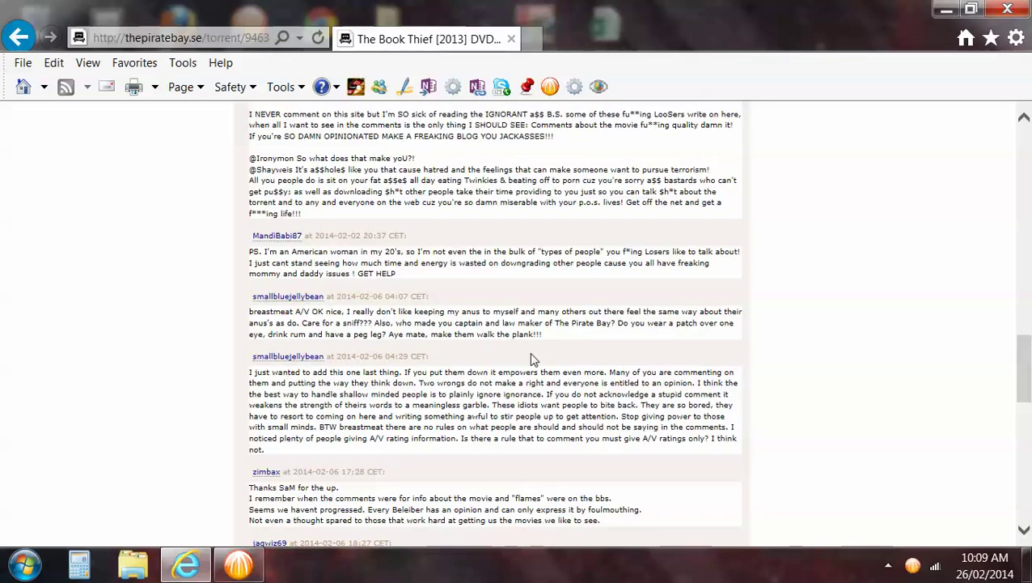
{"action": "scroll", "coordinate": [532, 359], "scroll_direction": "down", "scroll_amount": 3}
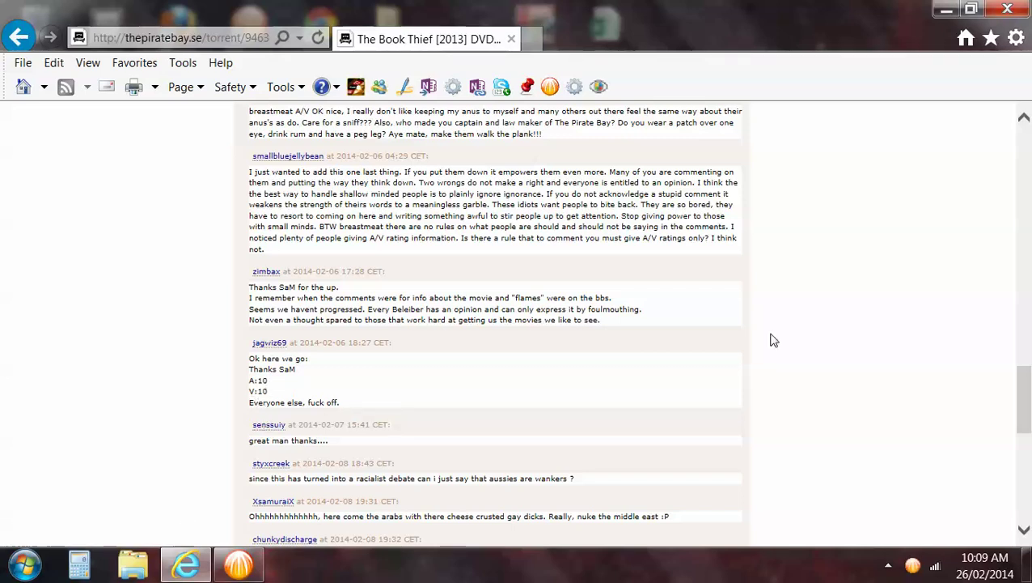
{"action": "scroll", "coordinate": [678, 327], "scroll_direction": "down", "scroll_amount": 4}
{"action": "scroll", "coordinate": [558, 335], "scroll_direction": "down", "scroll_amount": 2}
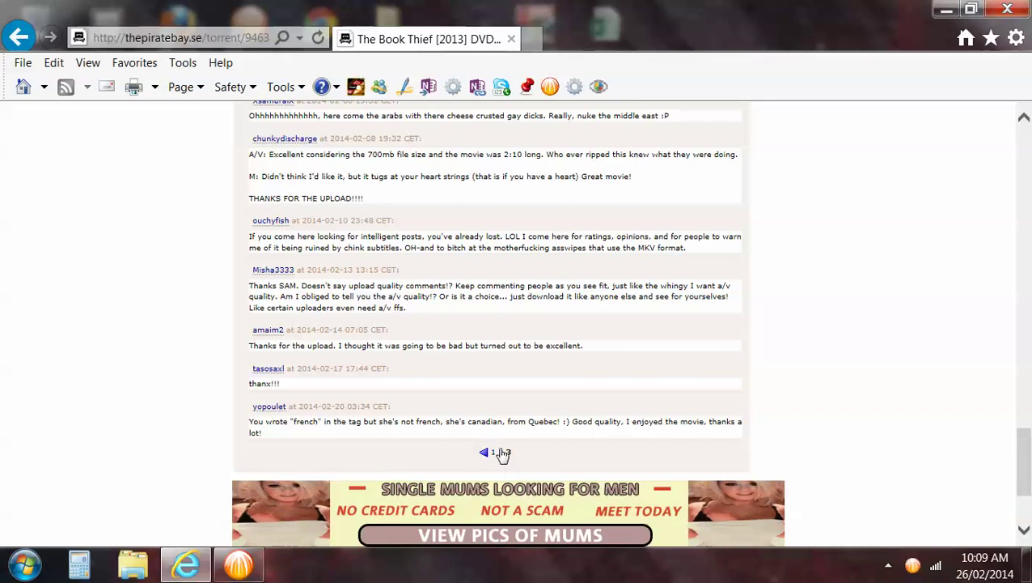
Open page 2 of the torrent's comments and check them for audio (A), video (V) and movie (M) ratings
{"action": "left_click", "coordinate": [500, 451]}
{"action": "scroll", "coordinate": [513, 319], "scroll_direction": "down", "scroll_amount": 2}
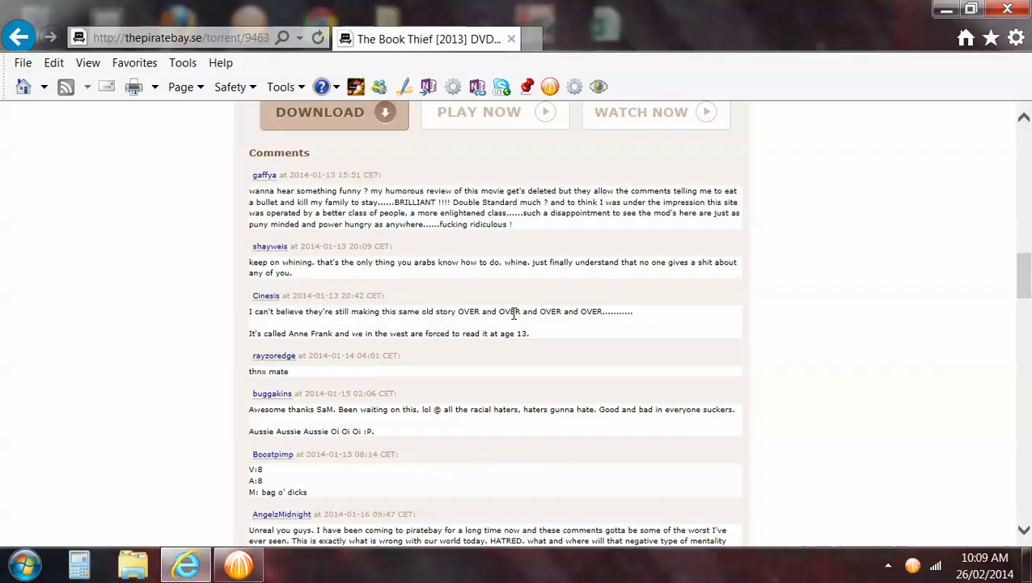
{"action": "scroll", "coordinate": [407, 398], "scroll_direction": "down", "scroll_amount": 2}
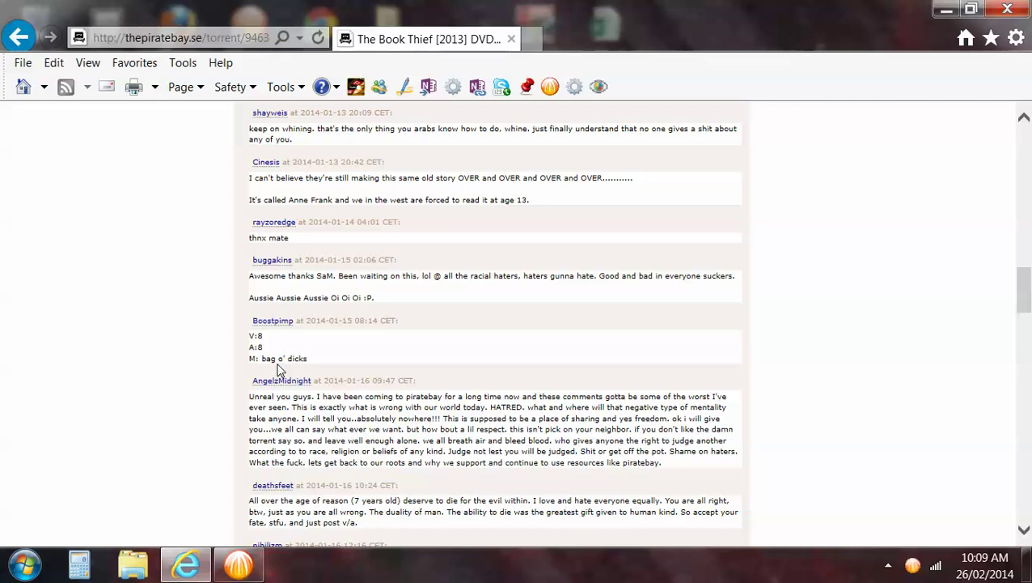
{"action": "scroll", "coordinate": [497, 306], "scroll_direction": "down", "scroll_amount": 4}
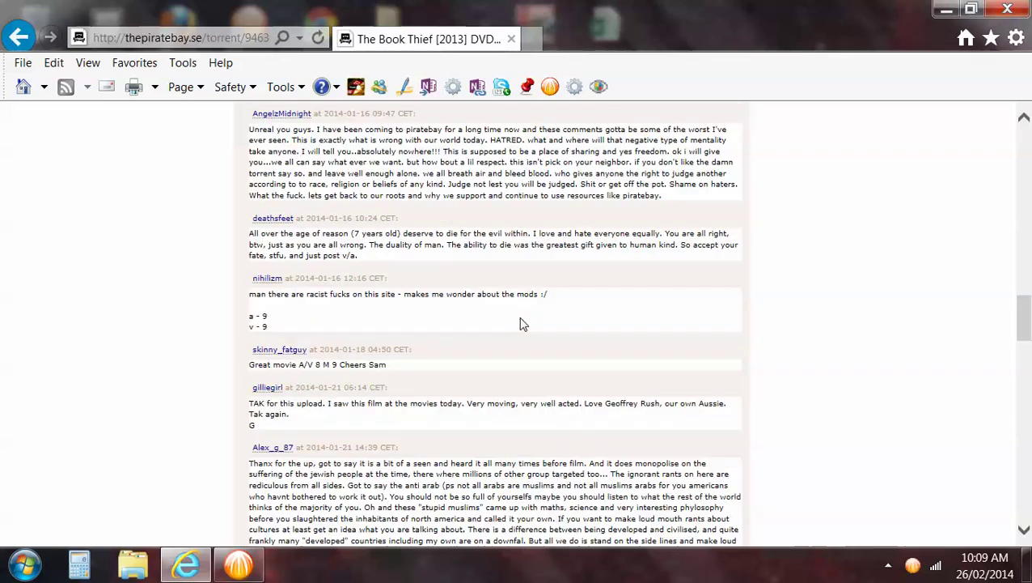
{"action": "scroll", "coordinate": [291, 326], "scroll_direction": "down", "scroll_amount": 3}
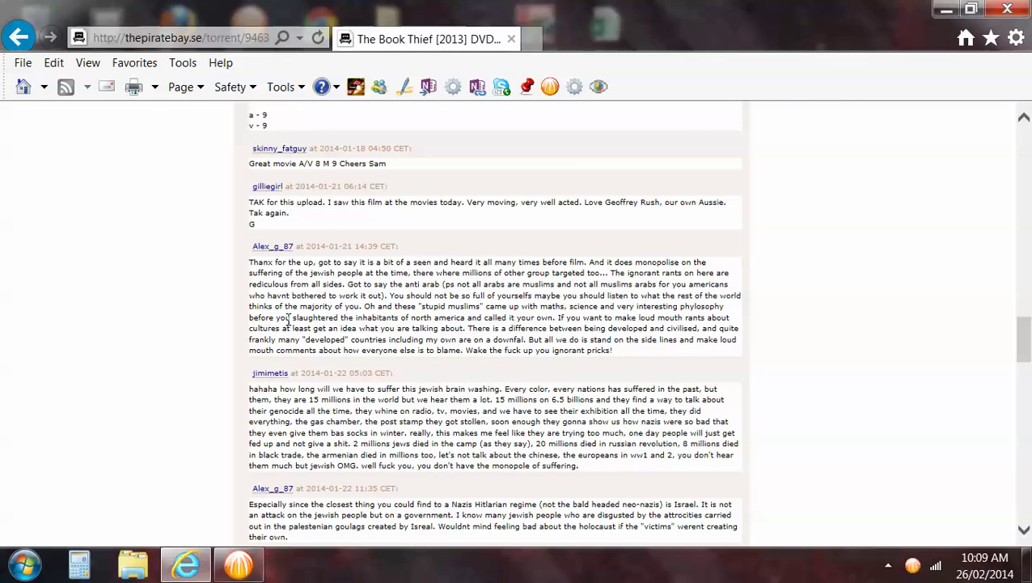
{"action": "scroll", "coordinate": [375, 301], "scroll_direction": "down", "scroll_amount": 9}
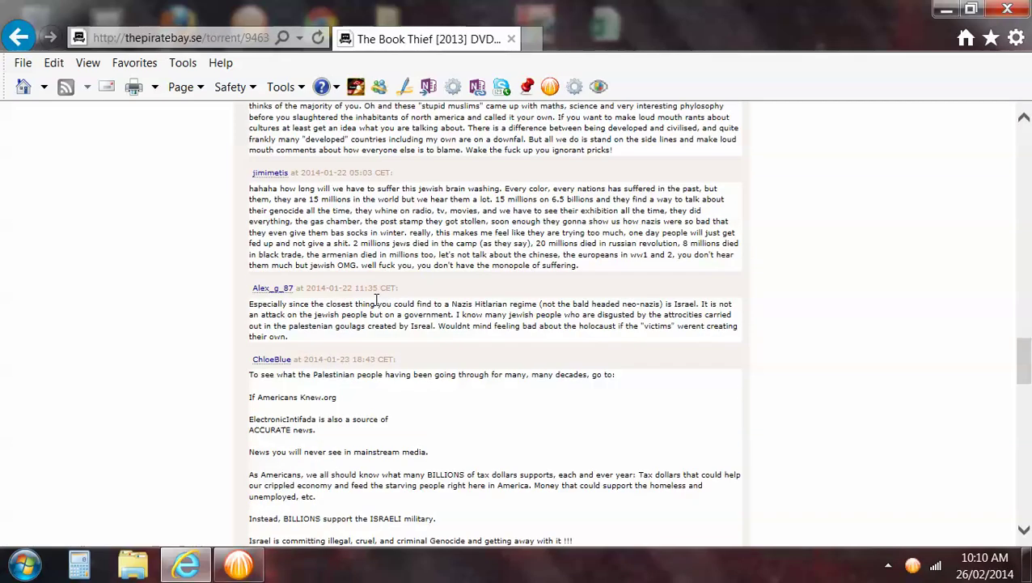
{"action": "scroll", "coordinate": [384, 306], "scroll_direction": "down", "scroll_amount": 5}
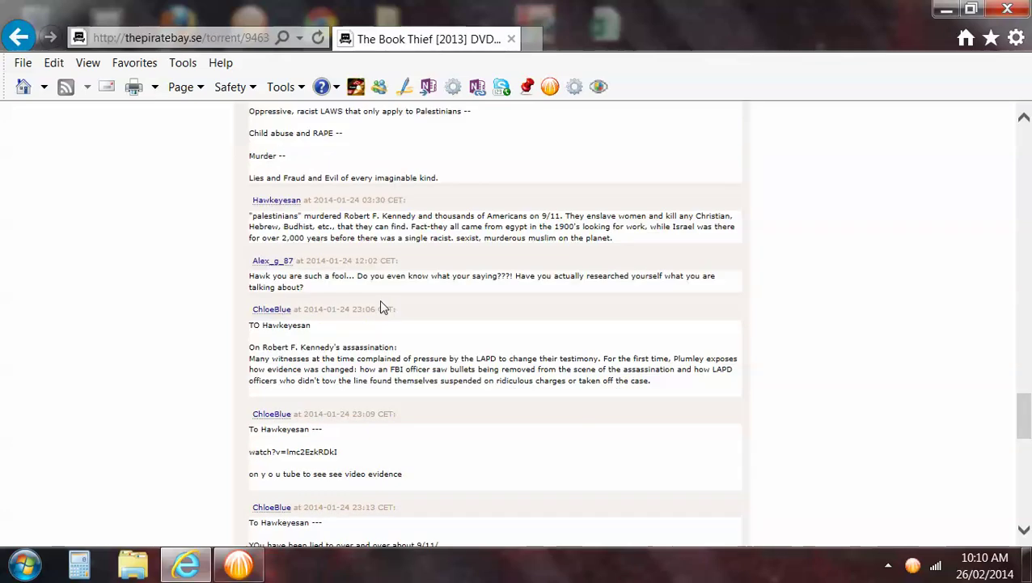
{"action": "scroll", "coordinate": [384, 307], "scroll_direction": "down", "scroll_amount": 3}
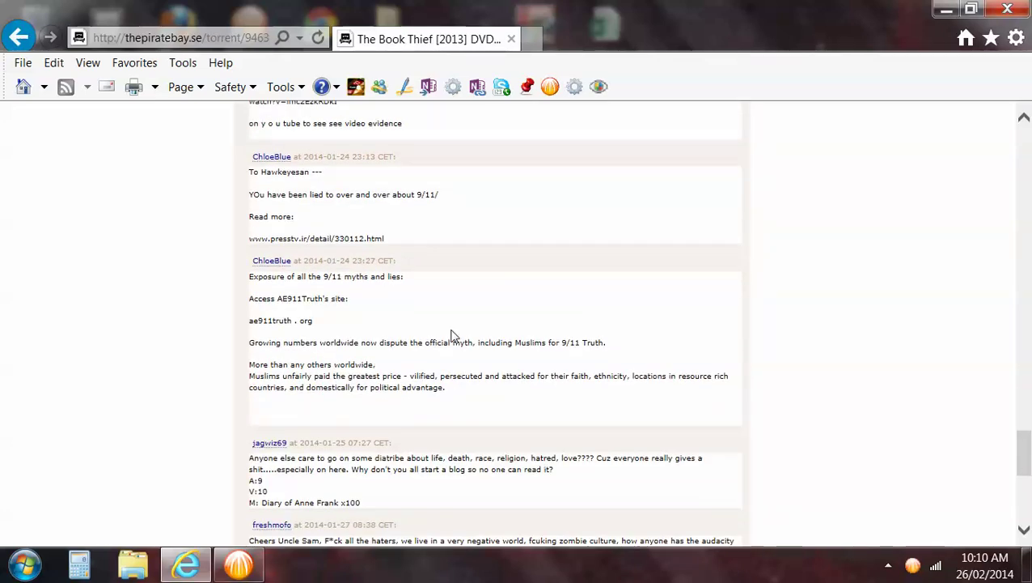
{"action": "scroll", "coordinate": [356, 407], "scroll_direction": "down", "scroll_amount": 2}
{"action": "scroll", "coordinate": [509, 353], "scroll_direction": "down", "scroll_amount": 2}
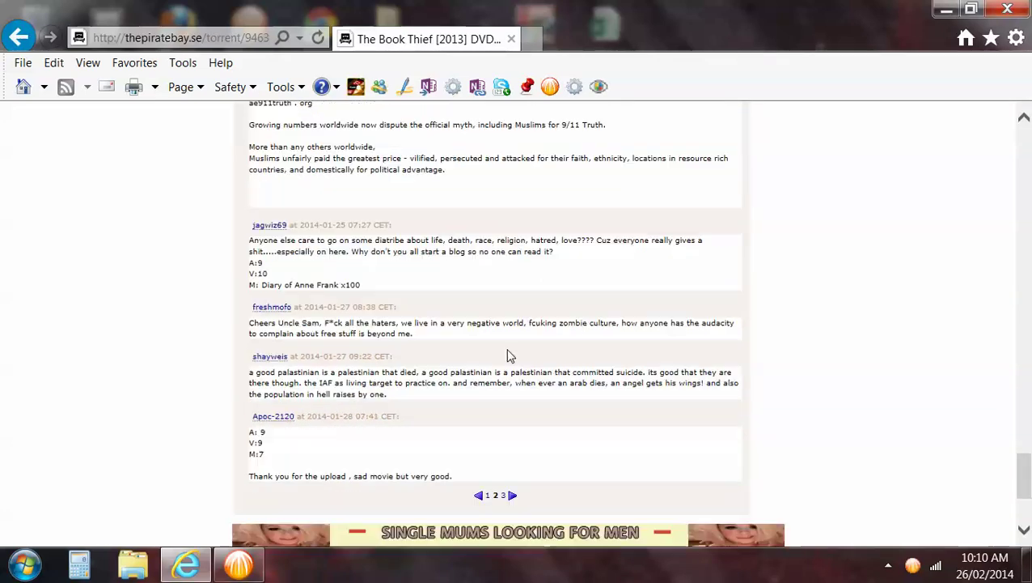
{"action": "scroll", "coordinate": [477, 399], "scroll_direction": "up", "scroll_amount": 20}
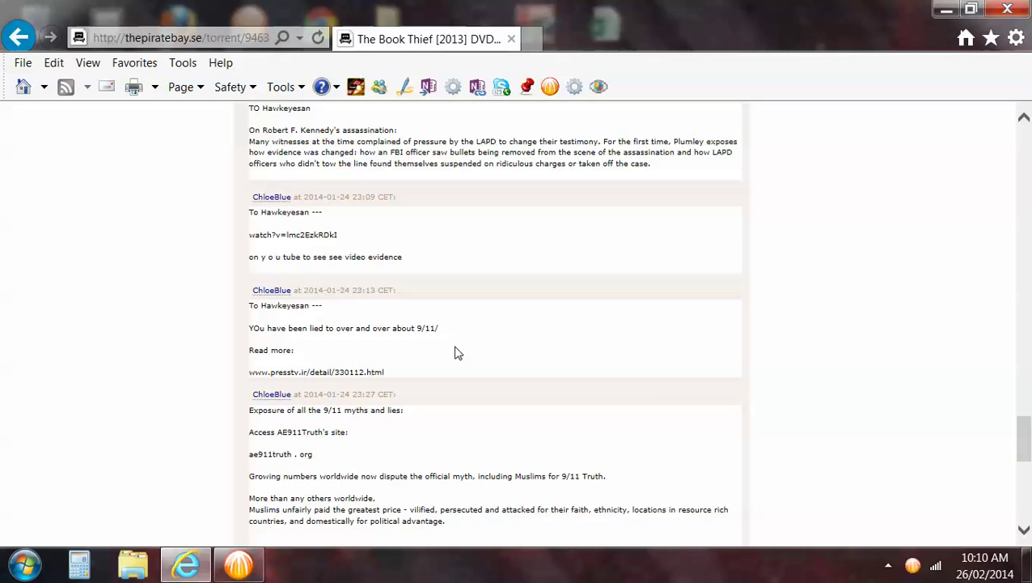
Get the torrent through the magnet link on its details page and allow the website to open it in BitComet
{"action": "left_click_drag", "start_coordinate": [1024, 350], "coordinate": [1024, 121]}
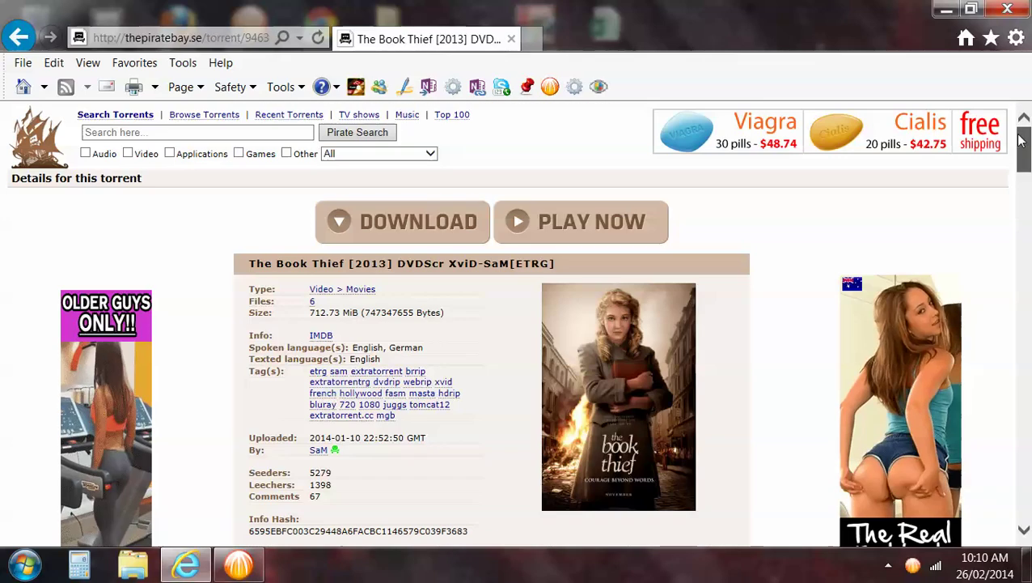
{"action": "scroll", "coordinate": [387, 479], "scroll_direction": "down", "scroll_amount": 1}
{"action": "scroll", "coordinate": [388, 479], "scroll_direction": "down", "scroll_amount": 3}
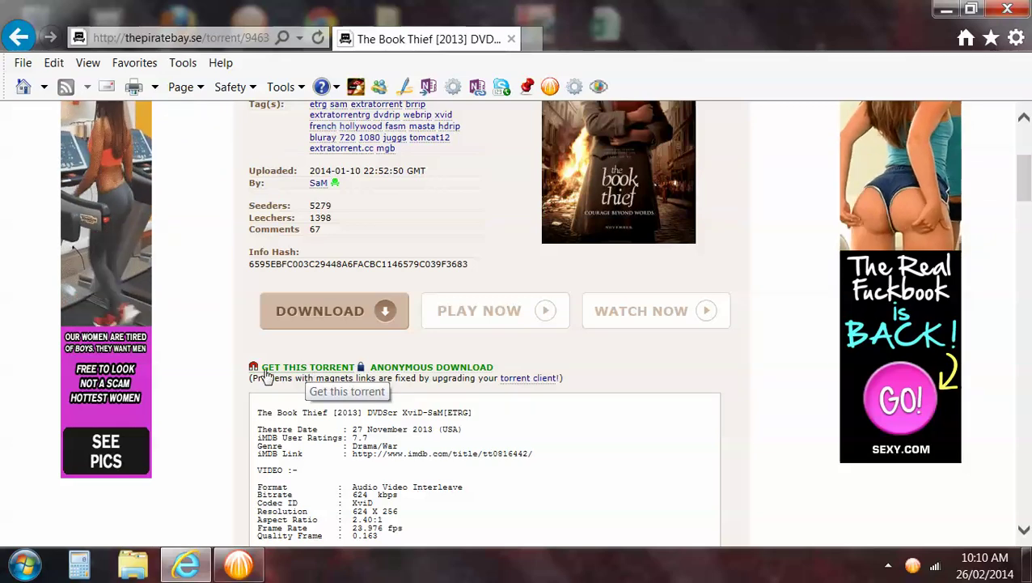
{"action": "scroll", "coordinate": [427, 377], "scroll_direction": "down", "scroll_amount": 3}
{"action": "scroll", "coordinate": [424, 376], "scroll_direction": "down", "scroll_amount": 5}
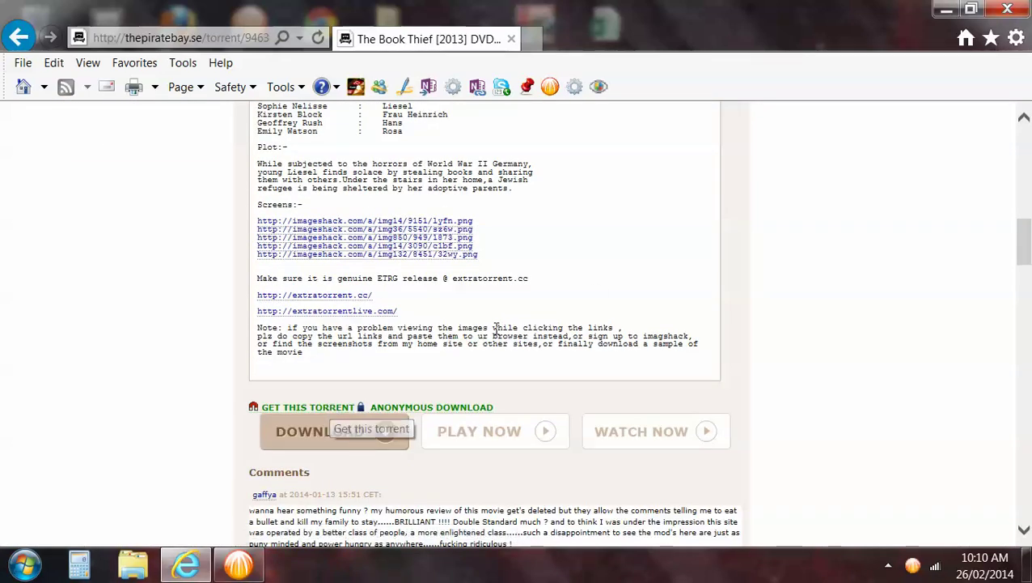
{"action": "scroll", "coordinate": [495, 334], "scroll_direction": "up", "scroll_amount": 10}
{"action": "scroll", "coordinate": [496, 341], "scroll_direction": "down", "scroll_amount": 4}
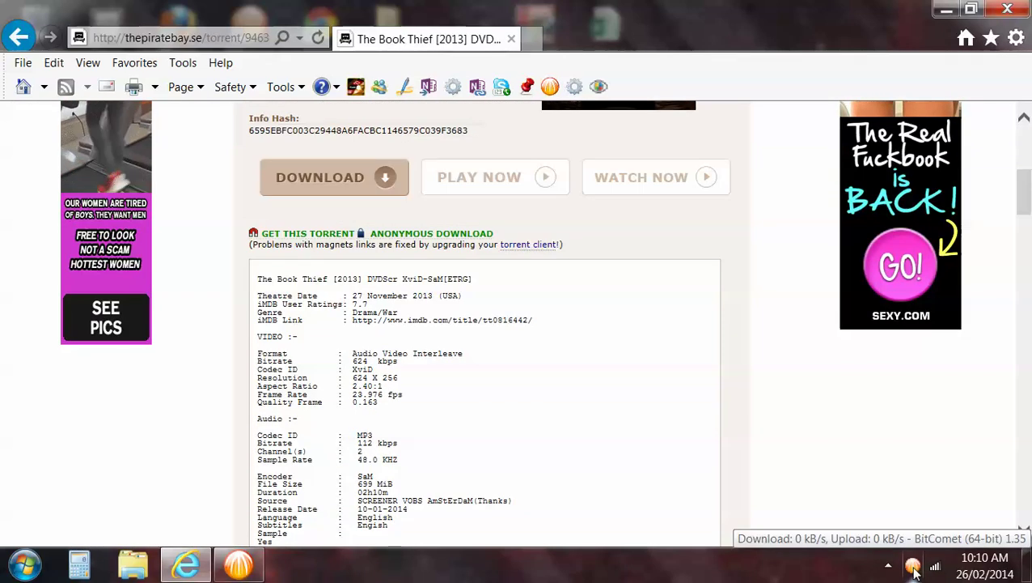
{"action": "scroll", "coordinate": [358, 413], "scroll_direction": "up", "scroll_amount": 1}
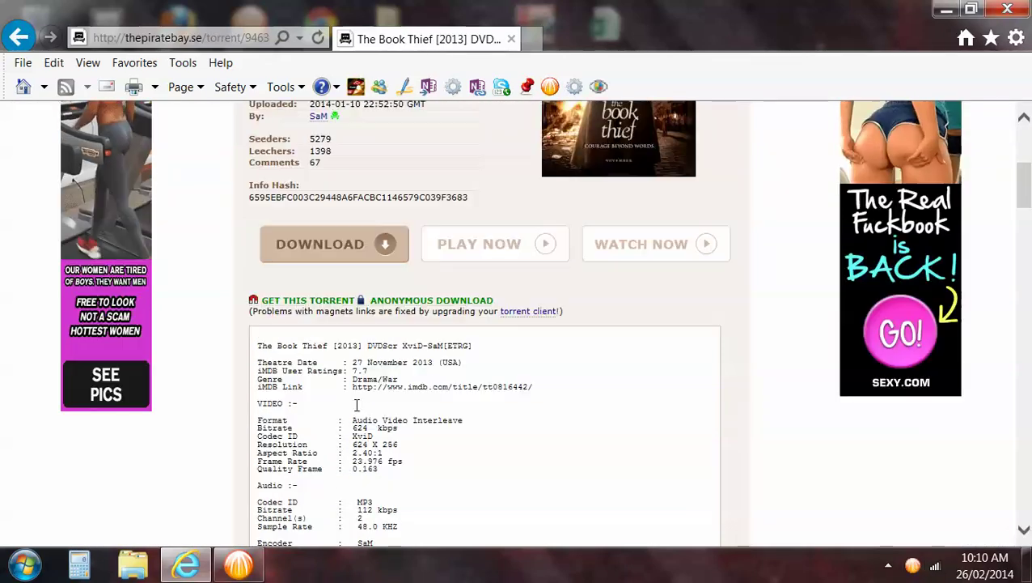
{"action": "scroll", "coordinate": [377, 433], "scroll_direction": "up", "scroll_amount": 1}
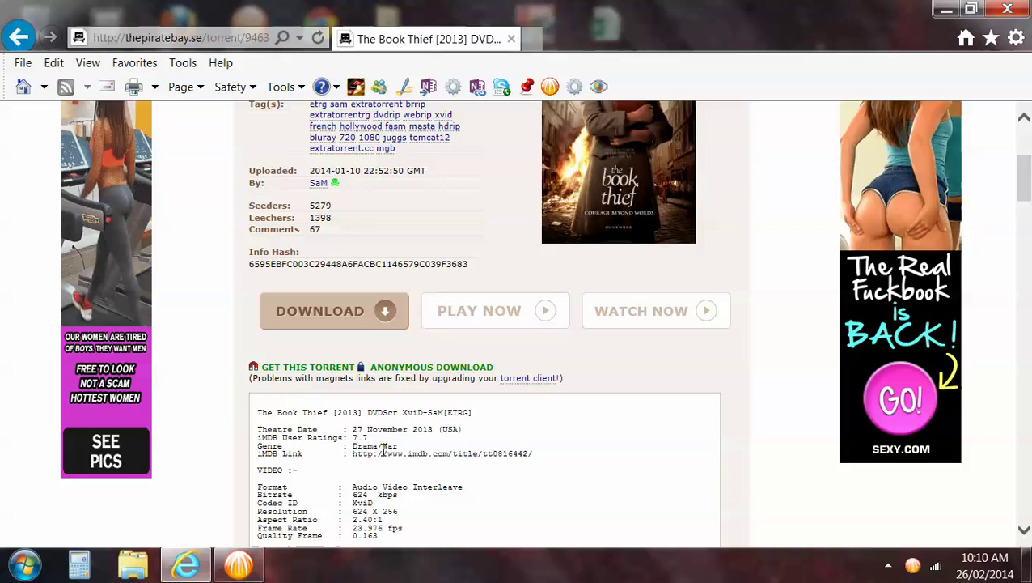
{"action": "left_click", "coordinate": [299, 370]}
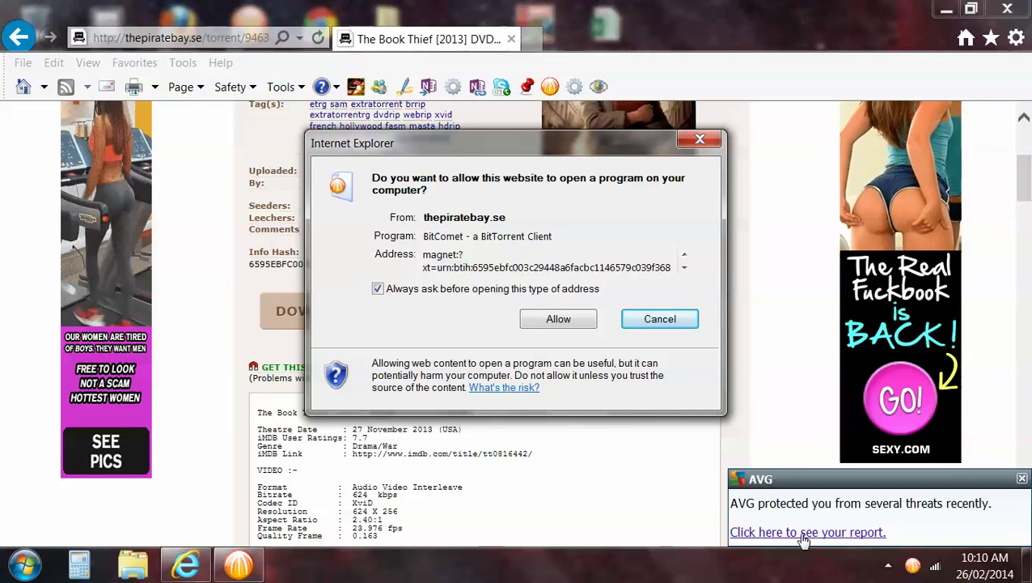
{"action": "left_click", "coordinate": [558, 320]}
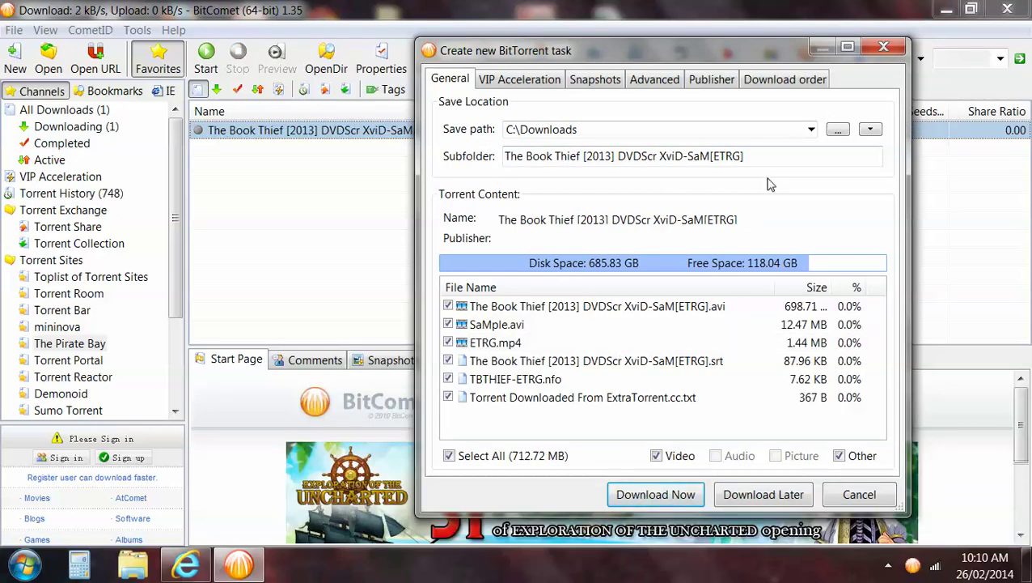
Set the save path to C:\Downloads, leave only "The Book Thief [2013] DVDScr XviD-SaM[ETRG].avi" selected, and start the download immediately
{"action": "left_click", "coordinate": [762, 131]}
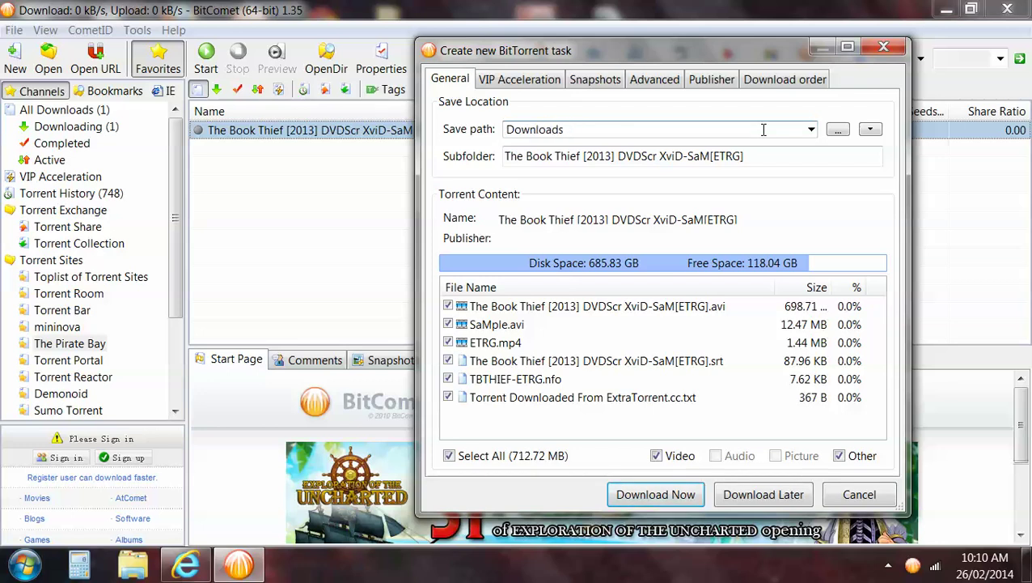
{"action": "key", "text": "Down"}
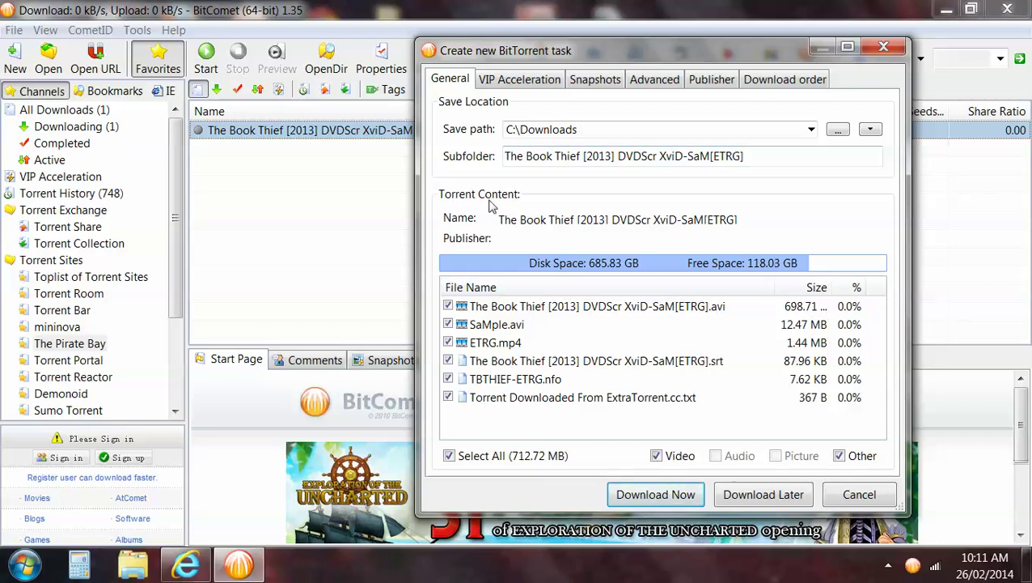
{"action": "left_click", "coordinate": [449, 397]}
{"action": "left_click", "coordinate": [448, 378]}
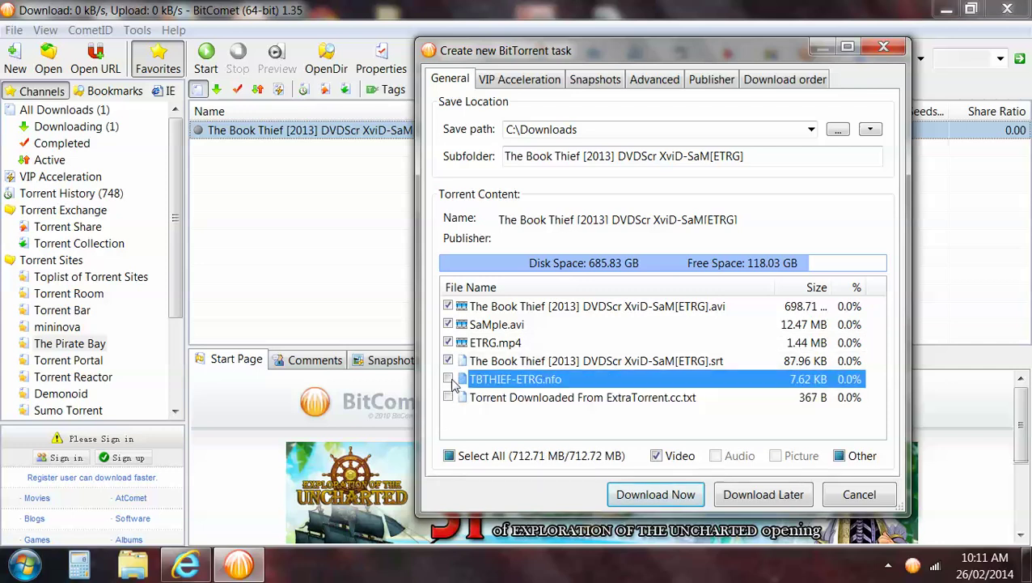
{"action": "left_click", "coordinate": [448, 361]}
{"action": "left_click", "coordinate": [448, 342]}
{"action": "left_click", "coordinate": [448, 323]}
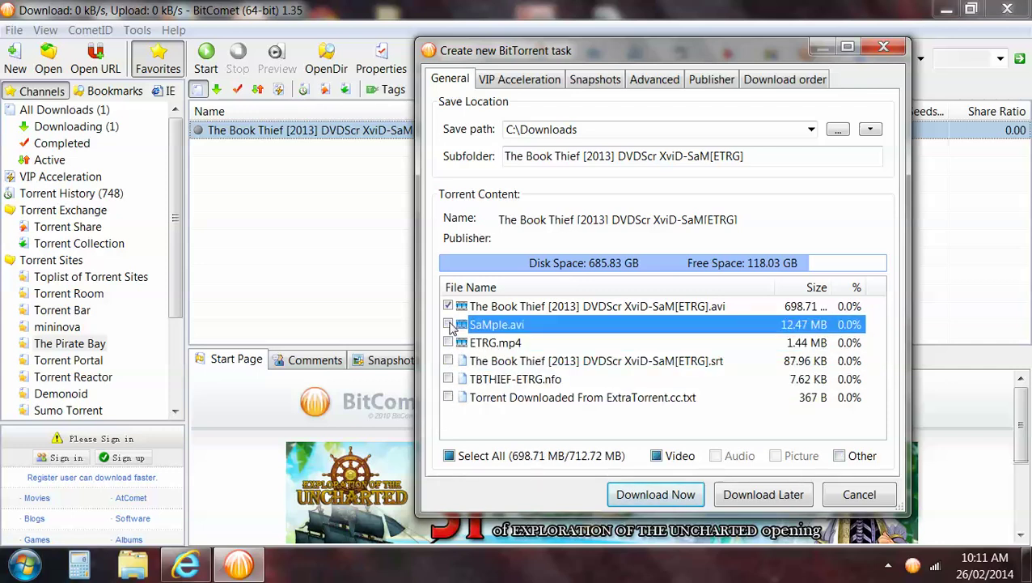
{"action": "left_click", "coordinate": [792, 309]}
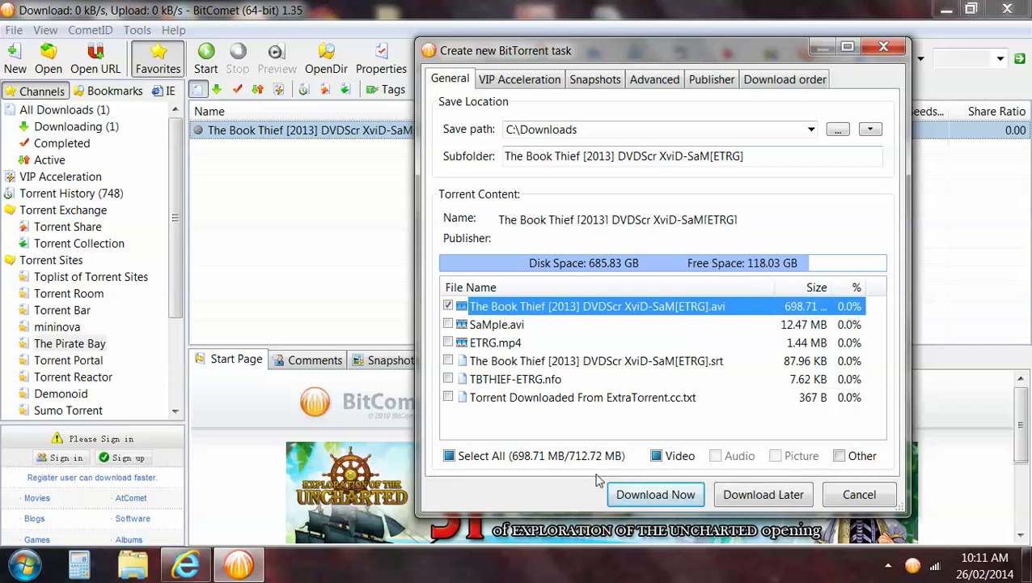
{"action": "left_click", "coordinate": [657, 494]}
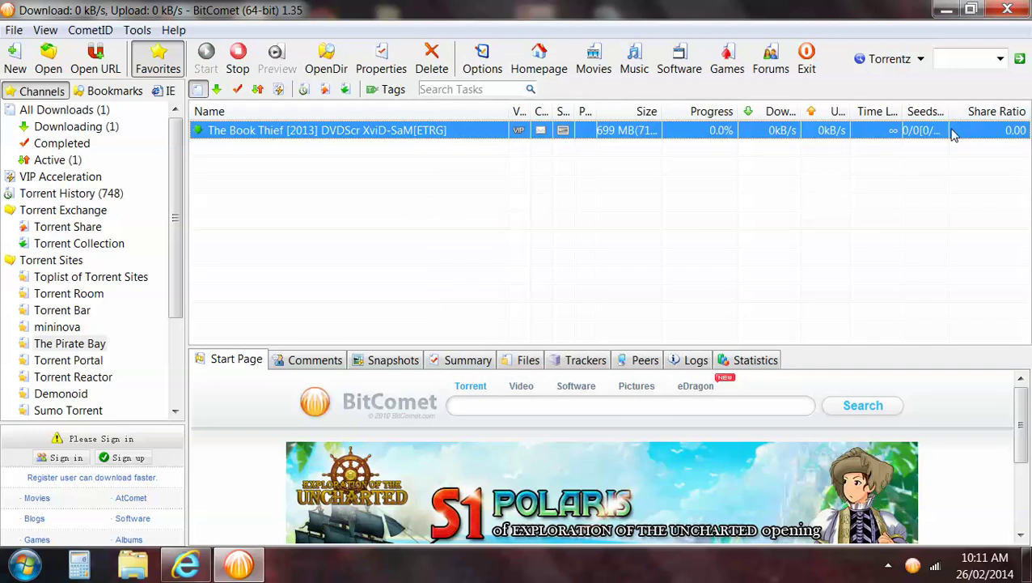
Adjust the task list's column widths, narrowing Name and fitting Seeds/Peers and upload rate to their contents
{"action": "left_click_drag", "start_coordinate": [948, 113], "coordinate": [968, 113]}
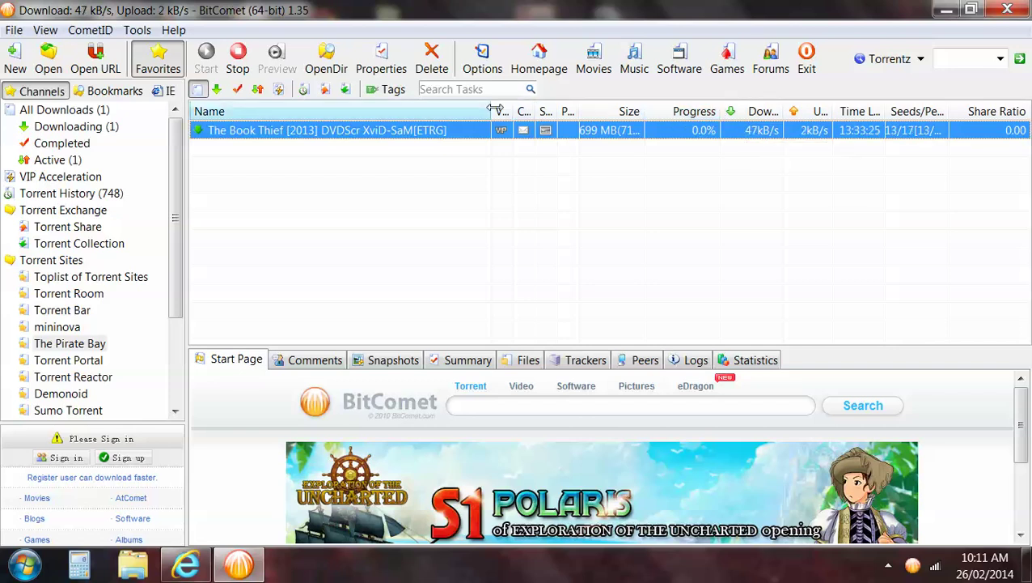
{"action": "left_click_drag", "start_coordinate": [492, 110], "coordinate": [450, 111]}
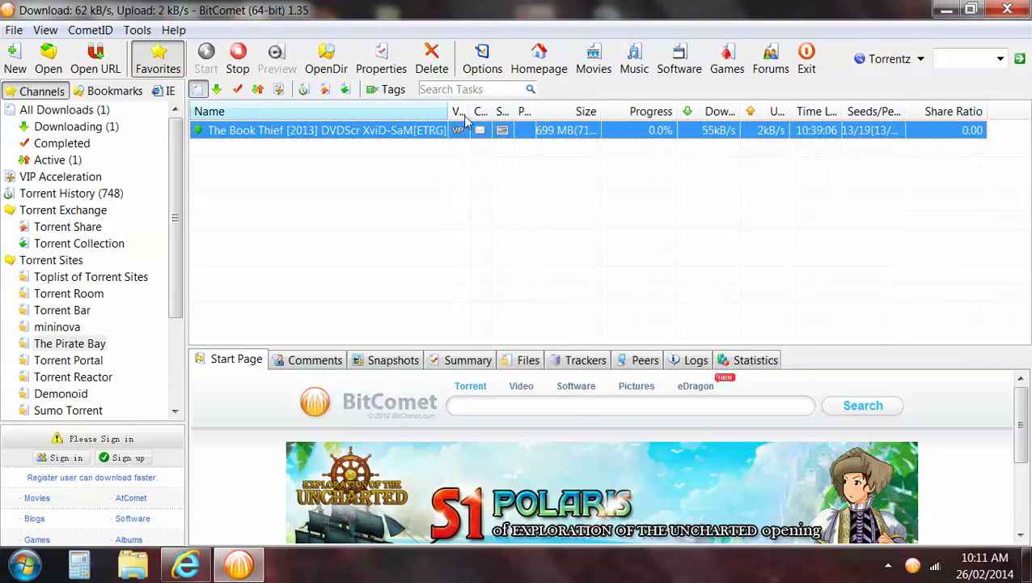
{"action": "double_click", "coordinate": [908, 108]}
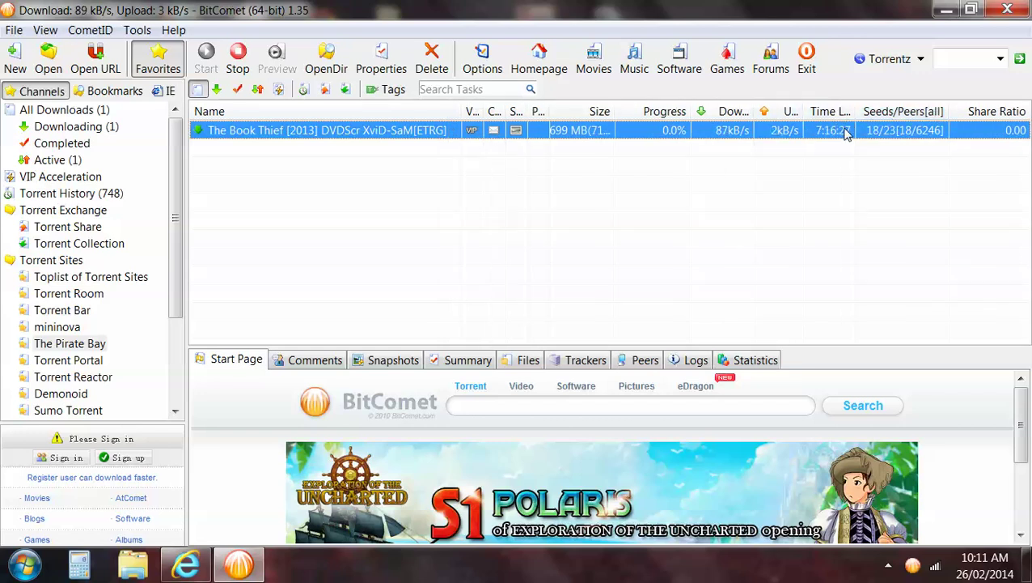
{"action": "double_click", "coordinate": [795, 111]}
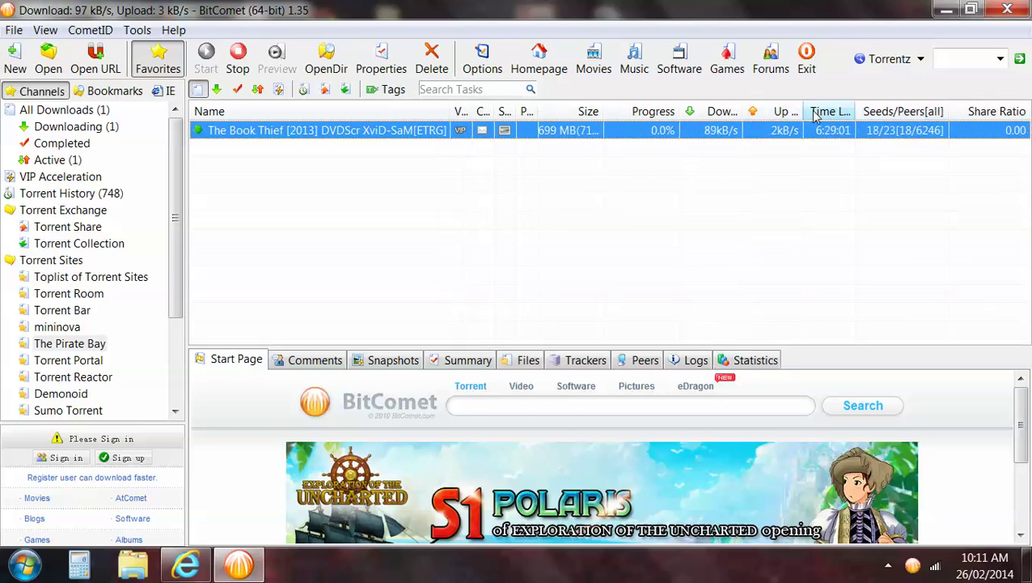
Review the downloading task's save location and file selection in its properties, and close them without changes
{"action": "left_click", "coordinate": [382, 55]}
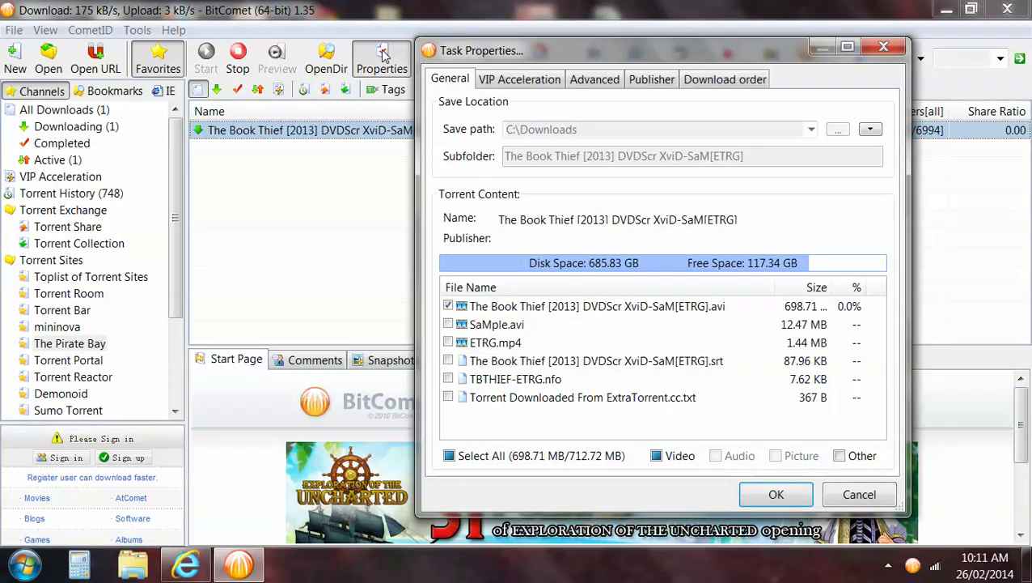
{"action": "left_click", "coordinate": [856, 510]}
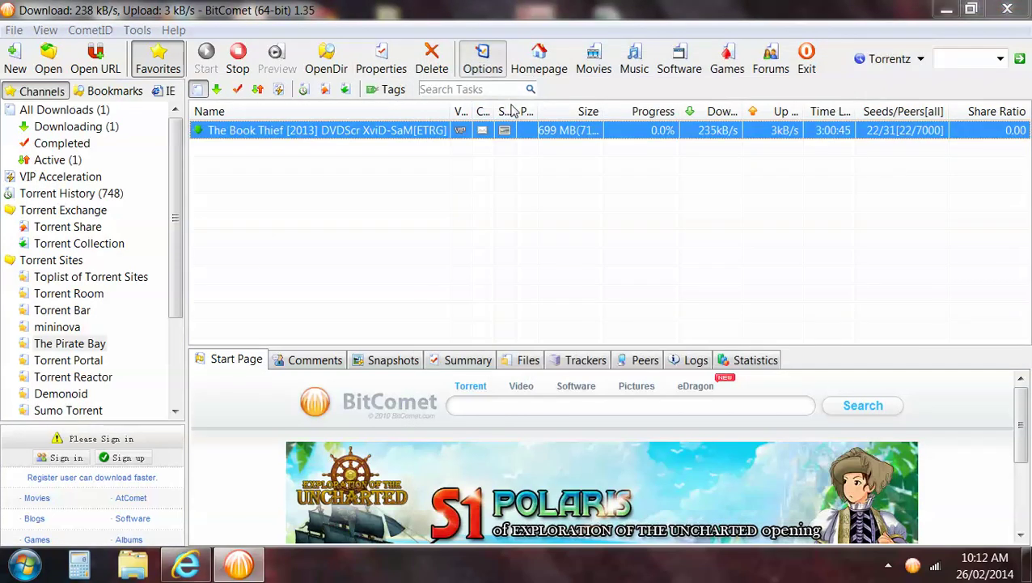
Review the global download and upload rate limits in the connection options, comparing them with the task's transfer speeds, and close the options
{"action": "left_click", "coordinate": [484, 63]}
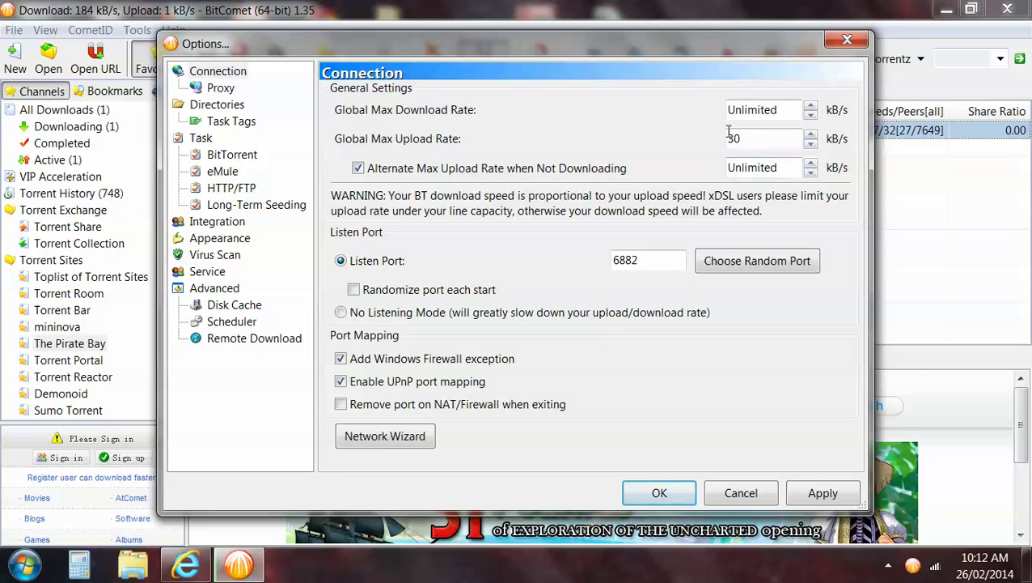
{"action": "left_click_drag", "start_coordinate": [716, 45], "coordinate": [611, 286]}
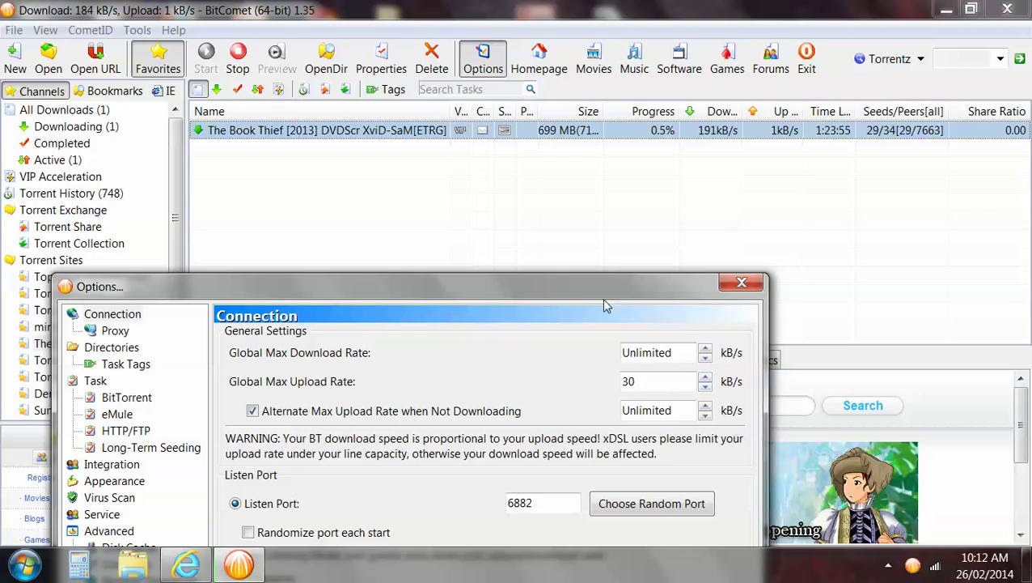
{"action": "left_click_drag", "start_coordinate": [602, 284], "coordinate": [690, 93]}
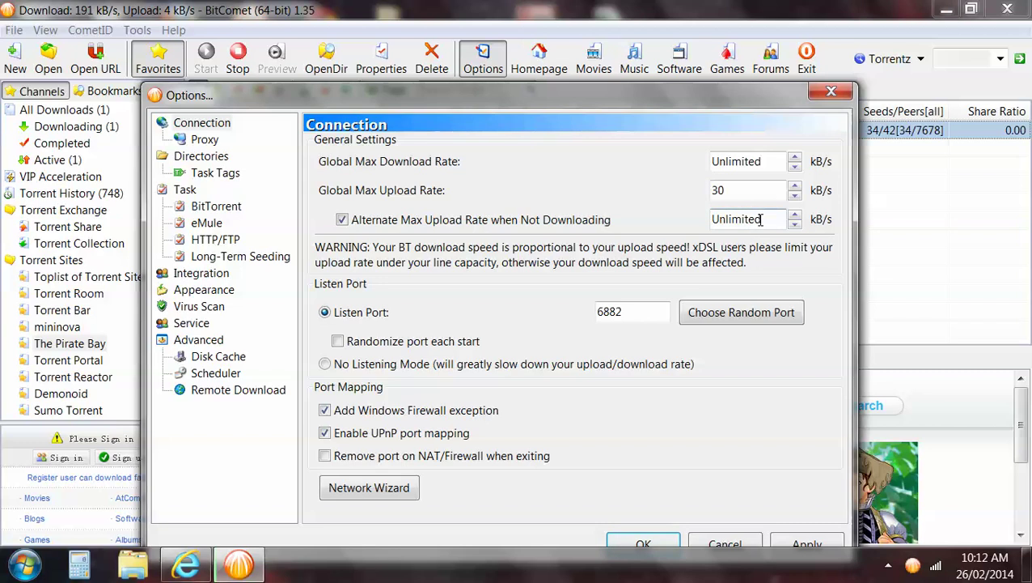
{"action": "left_click_drag", "start_coordinate": [718, 92], "coordinate": [734, 197]}
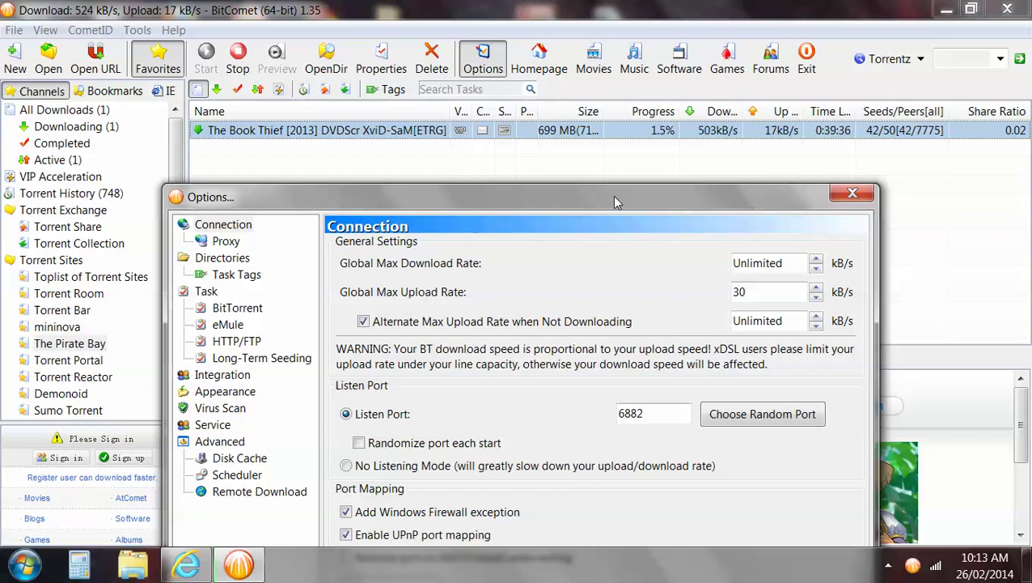
{"action": "left_click_drag", "start_coordinate": [615, 201], "coordinate": [655, 58]}
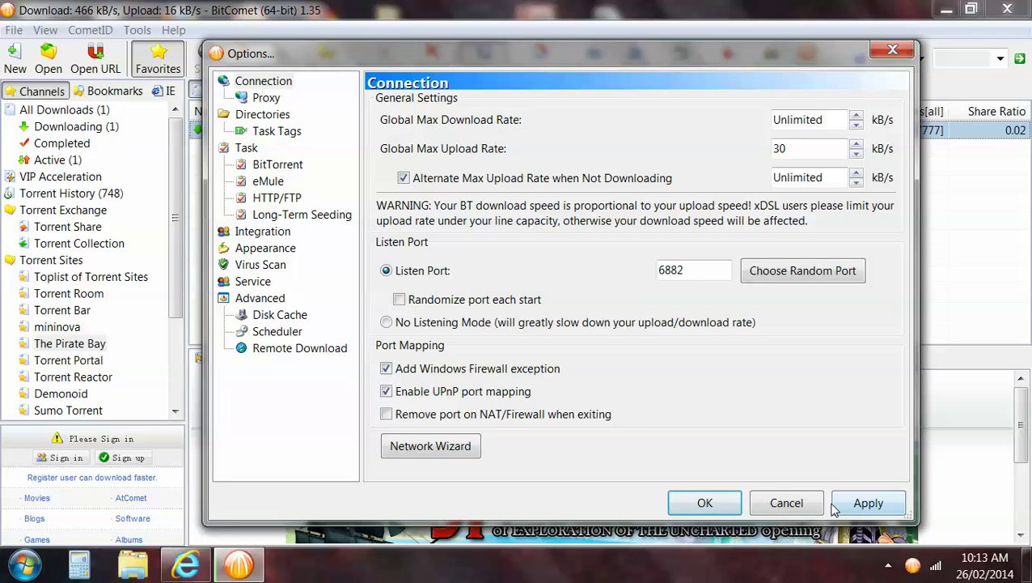
{"action": "left_click", "coordinate": [705, 503]}
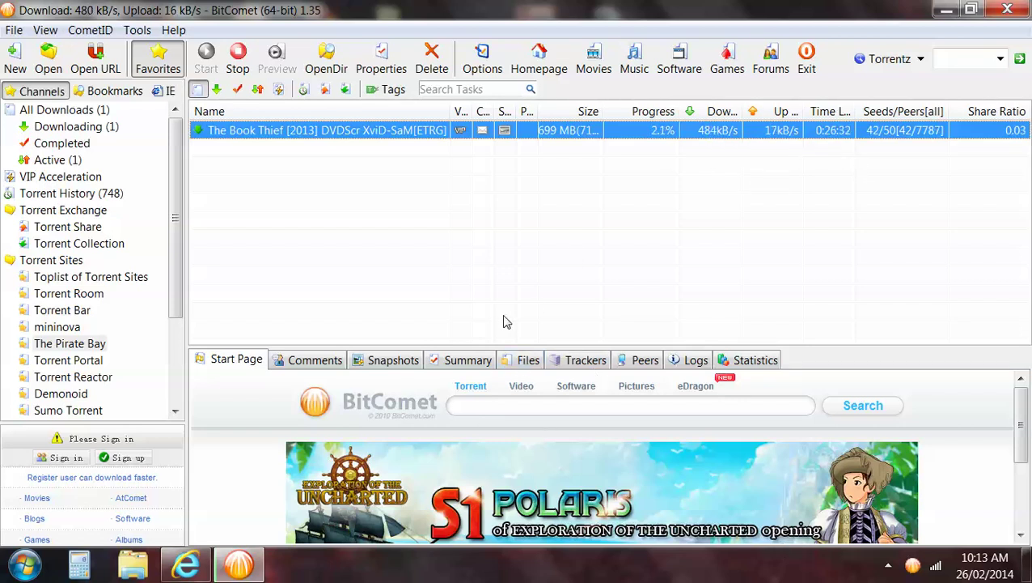
Open the downloading task's directory to inspect its unfinished files, and minimize the folder window
{"action": "right_click", "coordinate": [296, 137]}
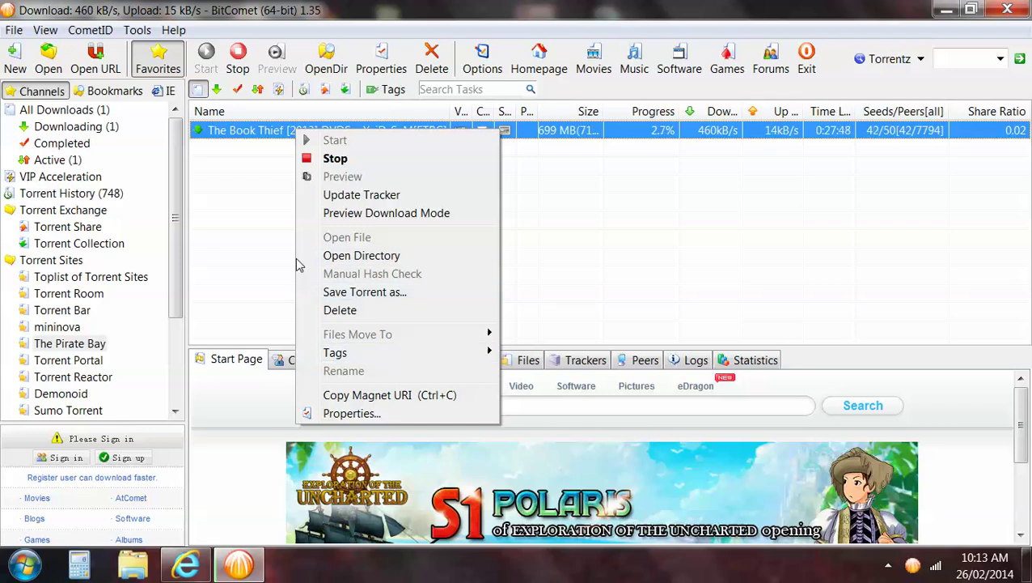
{"action": "left_click", "coordinate": [382, 258]}
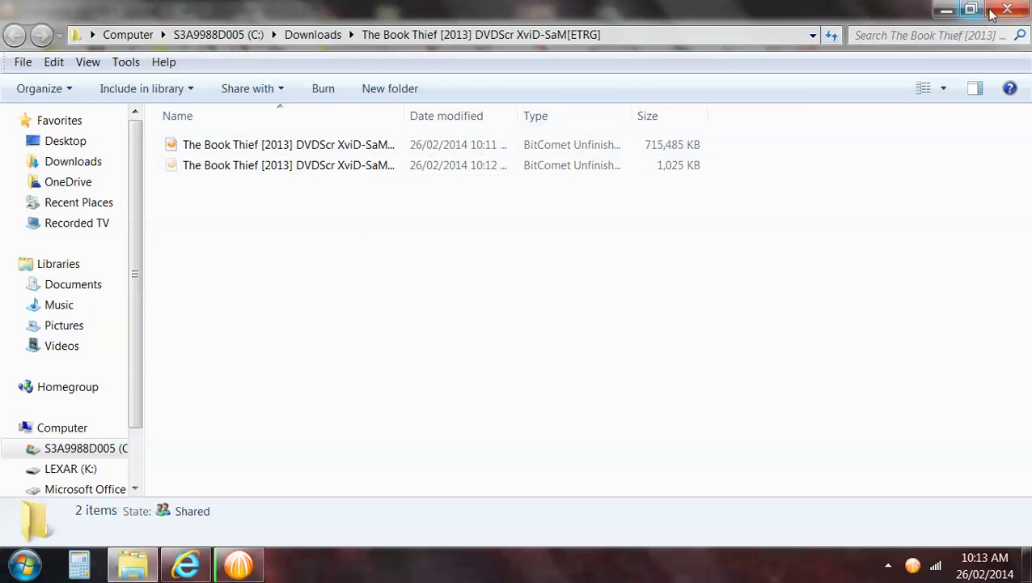
{"action": "left_click", "coordinate": [947, 9]}
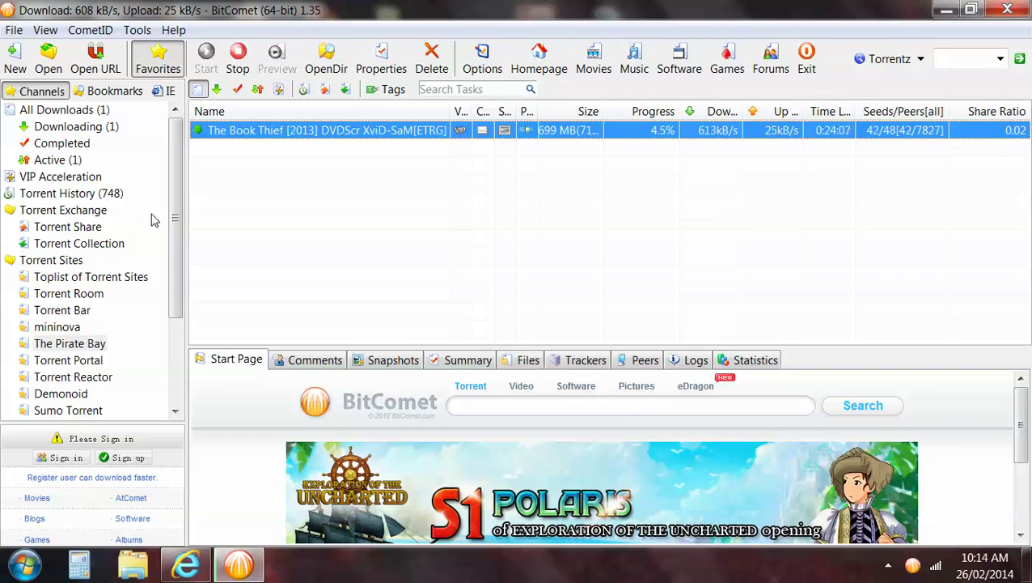
{"action": "left_click_drag", "start_coordinate": [171, 273], "coordinate": [210, 161]}
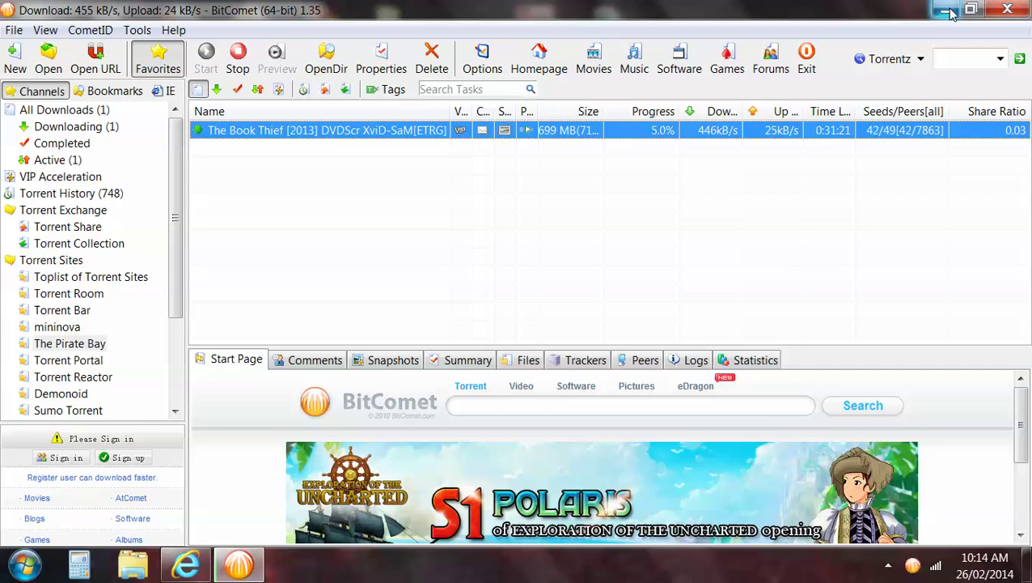
Close the browser showing the torrent page and return to the BitComet download list
{"action": "left_click", "coordinate": [947, 11]}
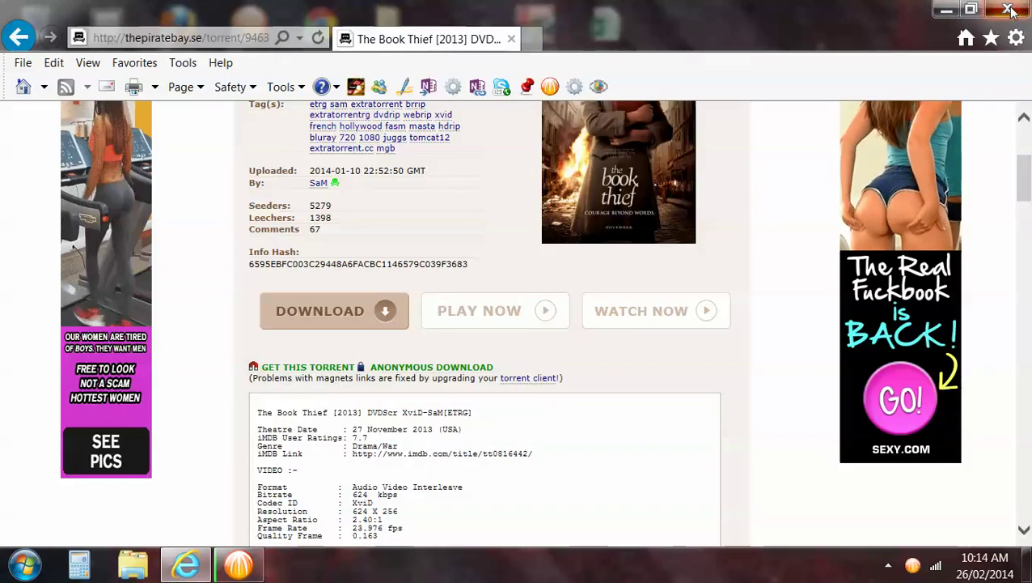
{"action": "left_click", "coordinate": [1009, 9]}
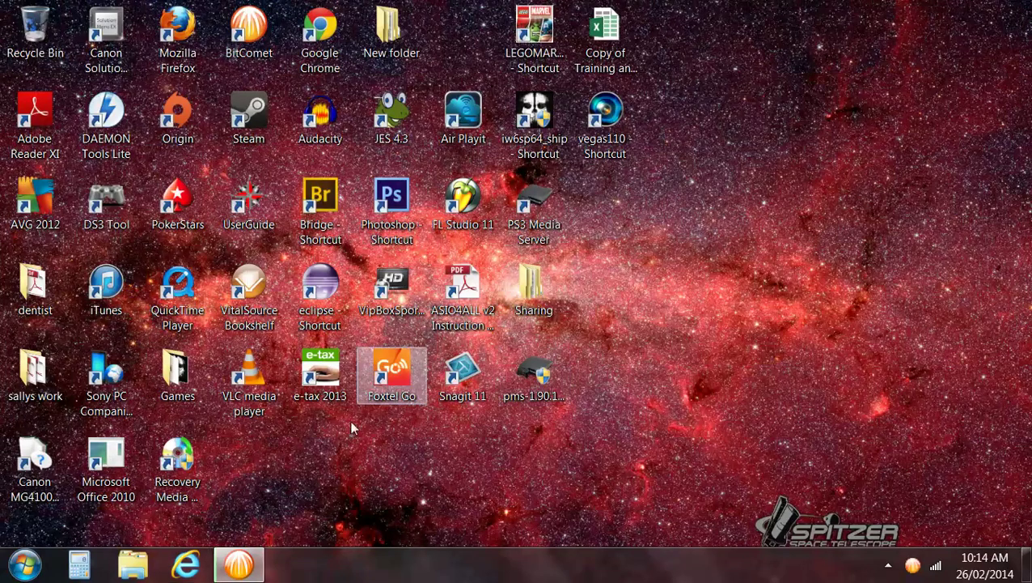
{"action": "left_click", "coordinate": [188, 564]}
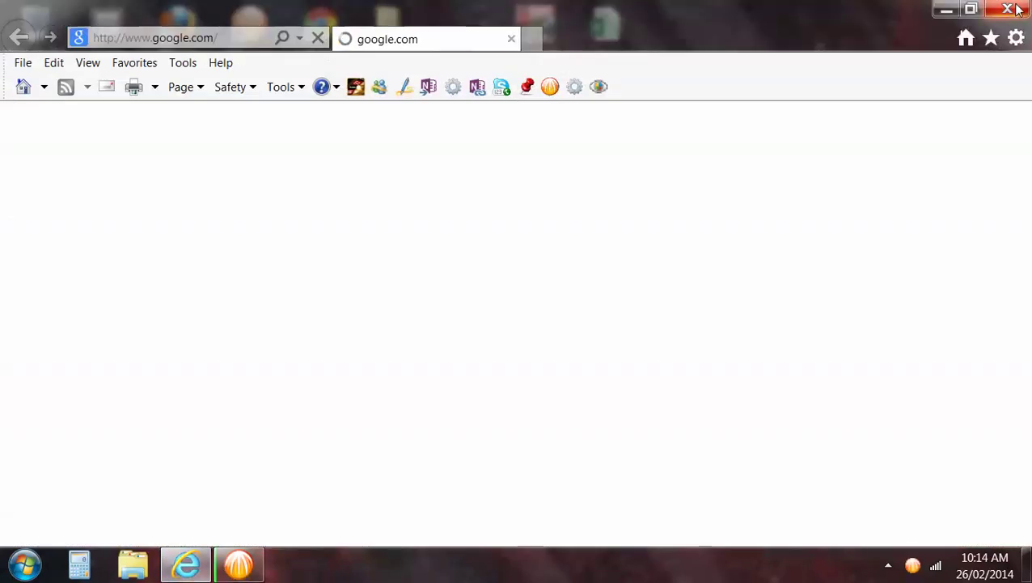
{"action": "left_click", "coordinate": [1008, 9]}
{"action": "left_click", "coordinate": [238, 564]}
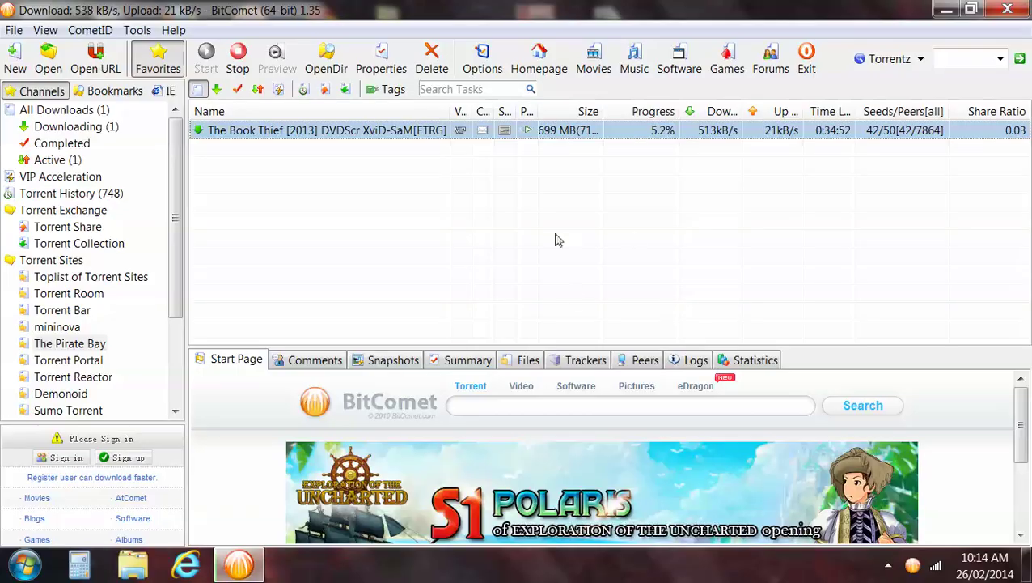